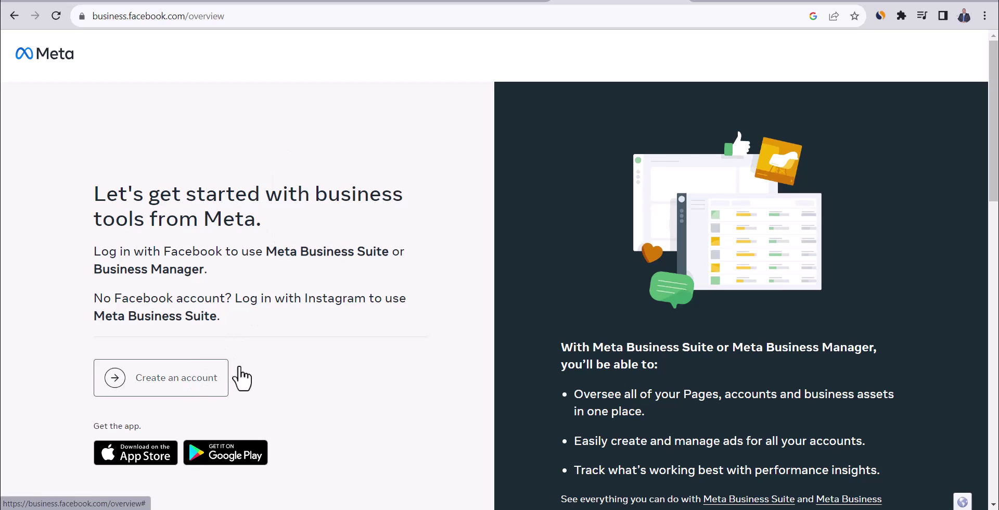
Create the Spark Moda business portfolio with business name, your name and corrected business email
{"action": "left_click", "coordinate": [214, 371]}
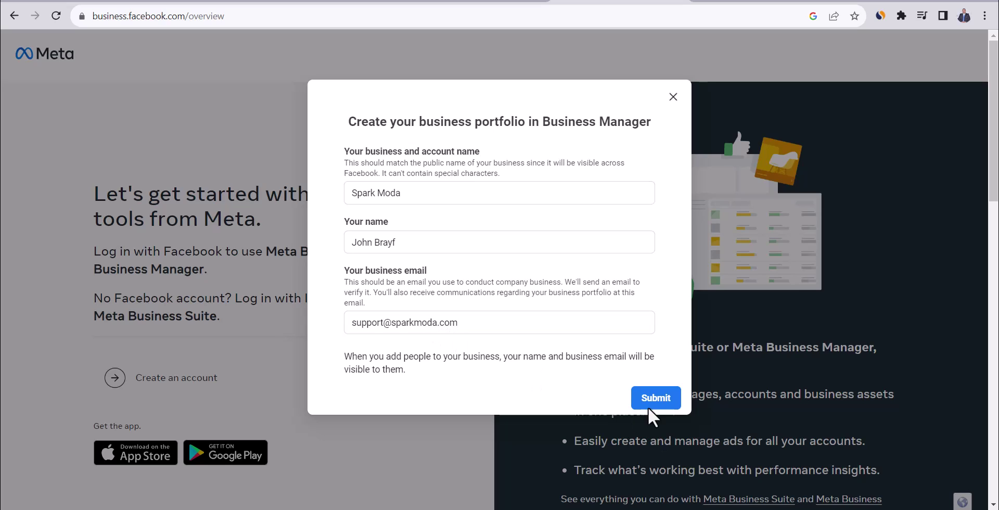
{"action": "left_click", "coordinate": [649, 400]}
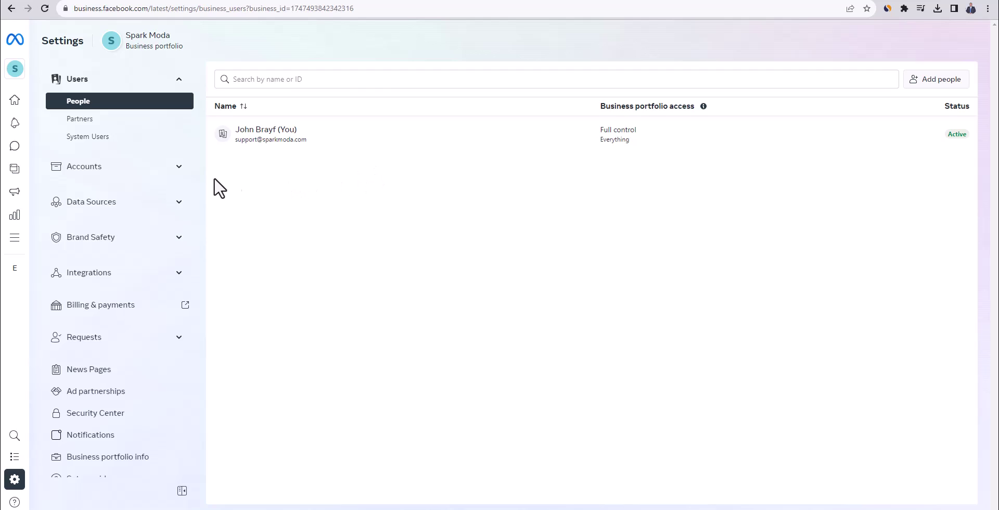
Create a new ad account, entering 'Spark Moda', and agree to the ad account terms
{"action": "left_click", "coordinate": [179, 167]}
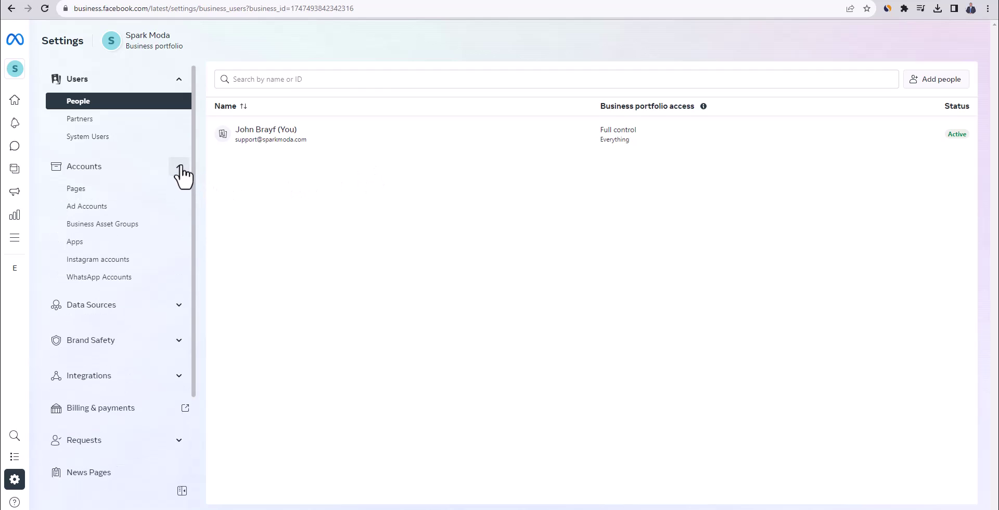
{"action": "left_click", "coordinate": [95, 210]}
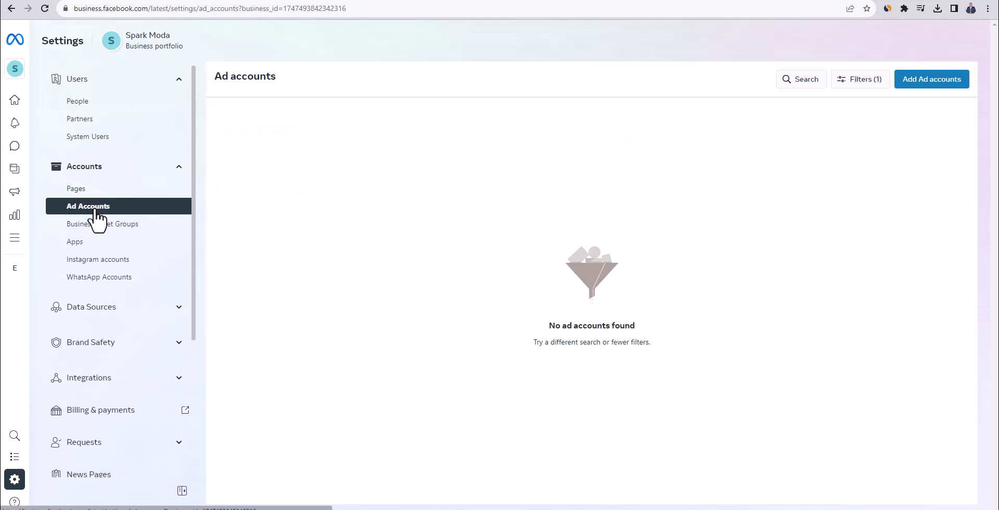
{"action": "left_click", "coordinate": [932, 82]}
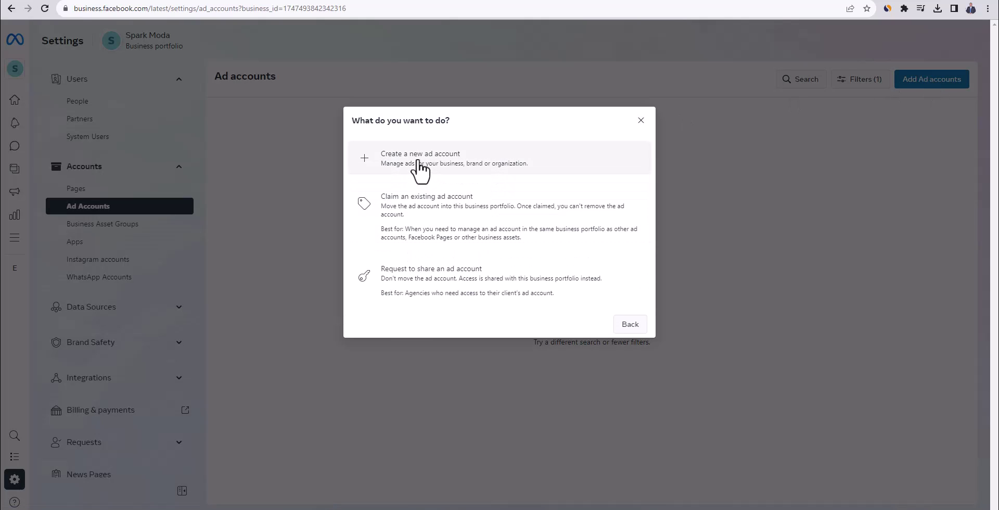
{"action": "left_click", "coordinate": [430, 166]}
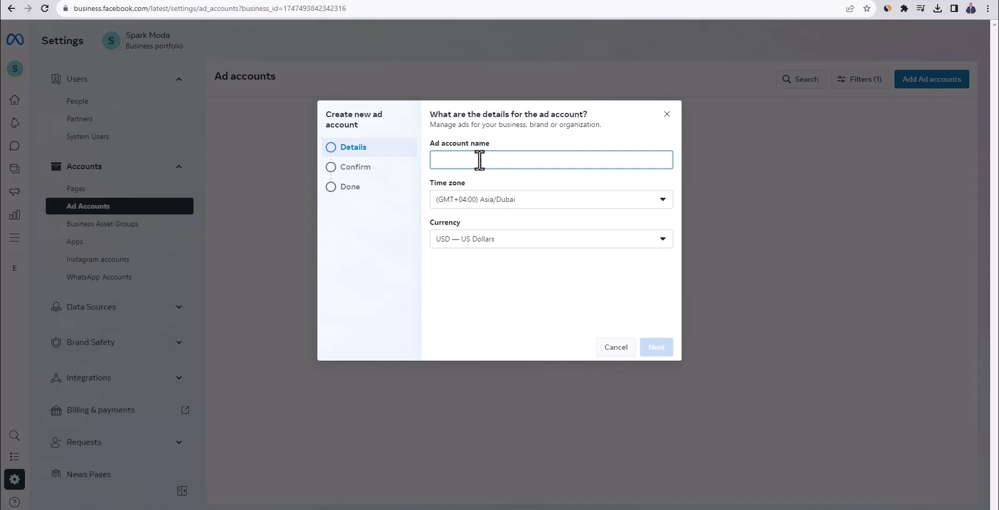
{"action": "type", "text": "Spark Moda"}
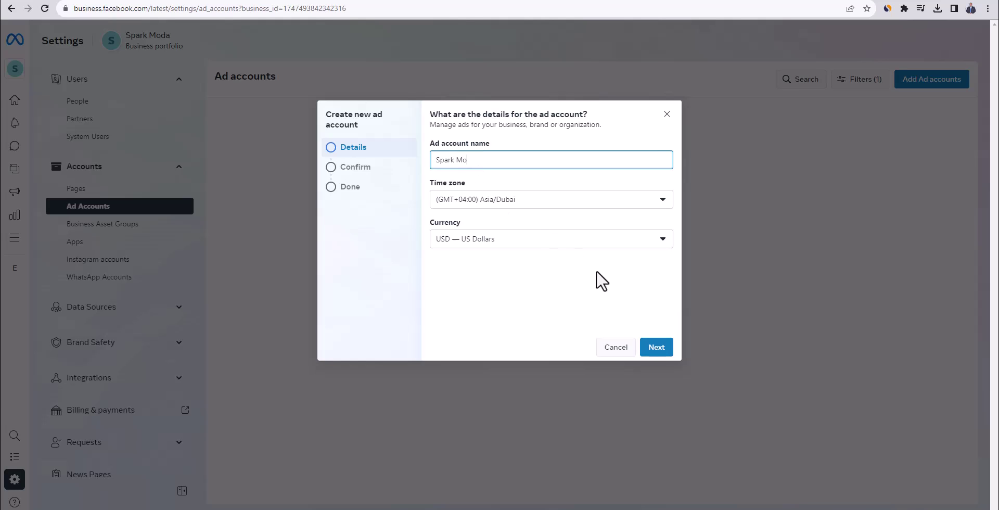
{"action": "left_click", "coordinate": [657, 347]}
{"action": "left_click", "coordinate": [436, 281]}
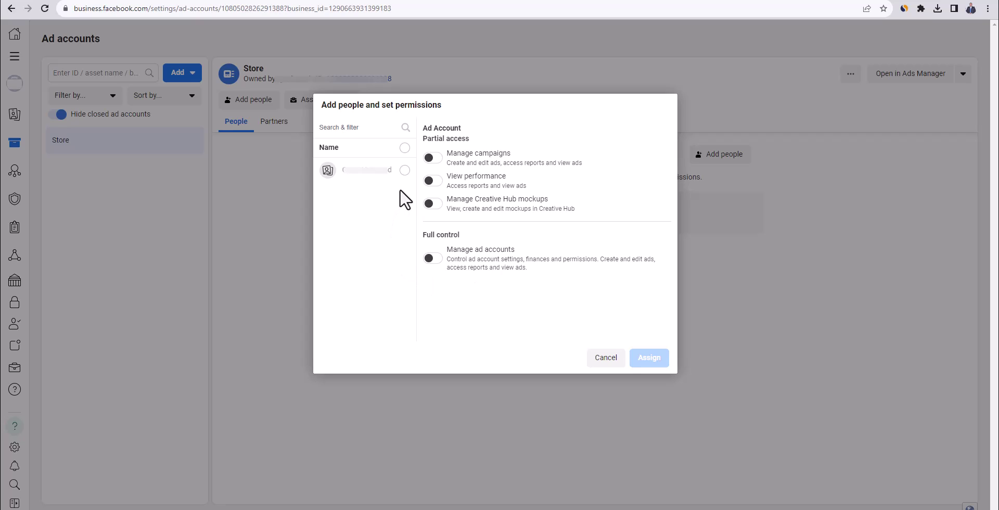
Assign the selected person full control (Manage ad accounts) of the Store ad account
{"action": "left_click", "coordinate": [405, 170]}
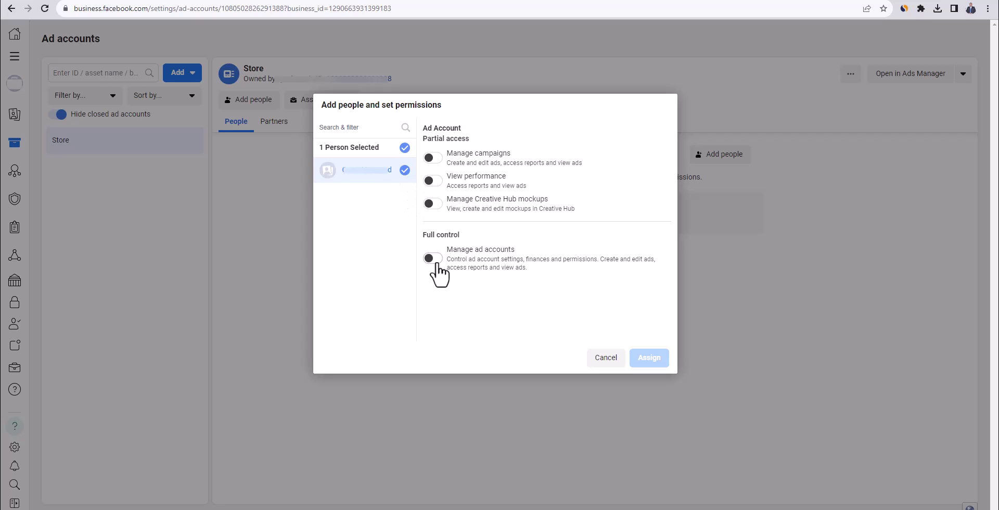
{"action": "left_click", "coordinate": [436, 260]}
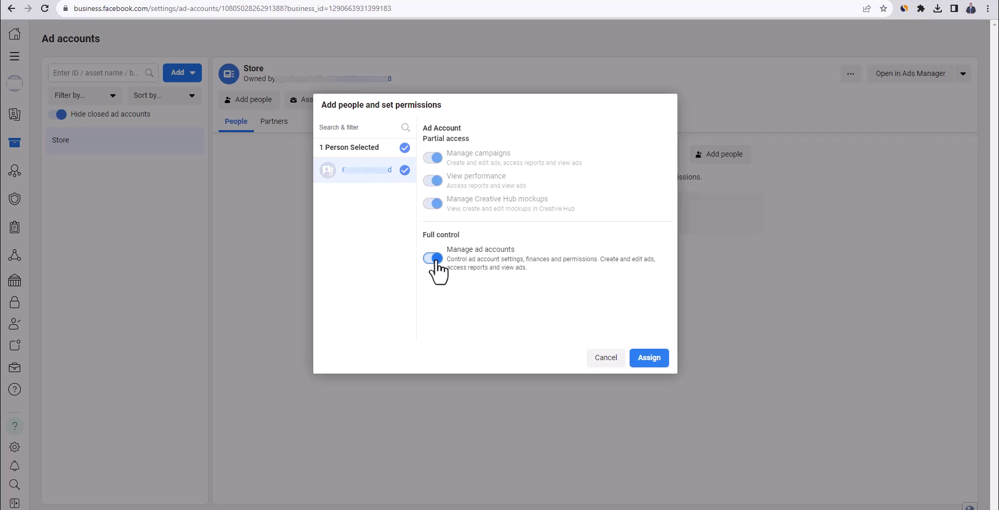
{"action": "left_click", "coordinate": [650, 358]}
{"action": "left_click", "coordinate": [569, 242]}
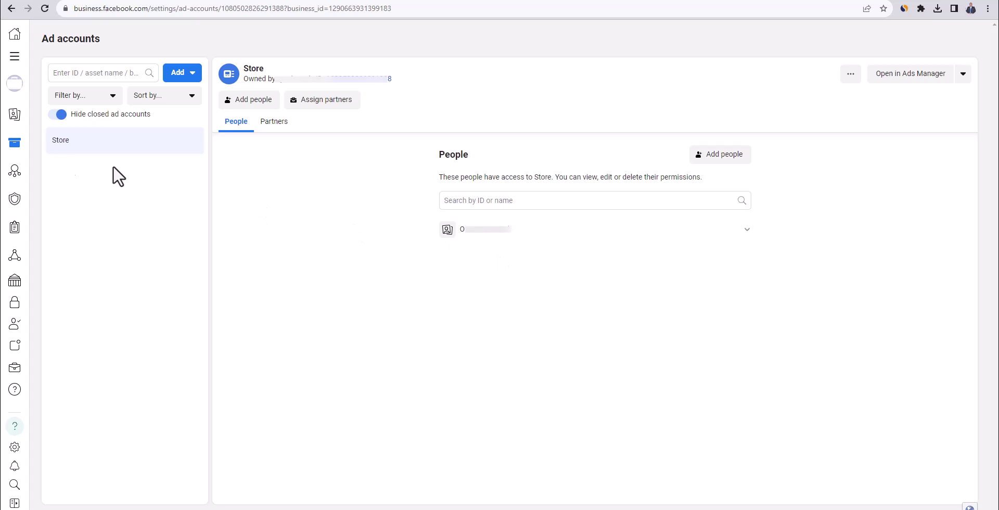
Add a dataset named 'Store' under Data Sources > Datasets
{"action": "left_click", "coordinate": [14, 143]}
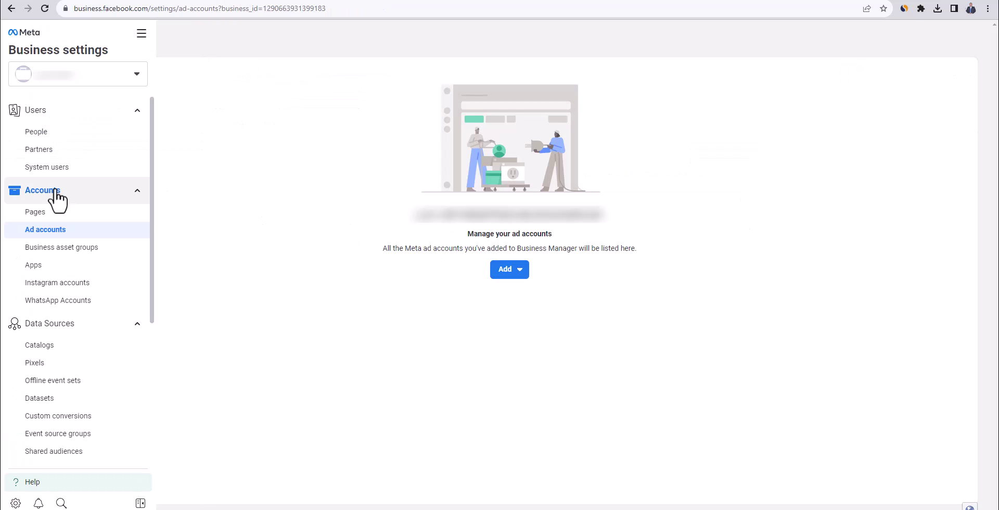
{"action": "left_click", "coordinate": [72, 400]}
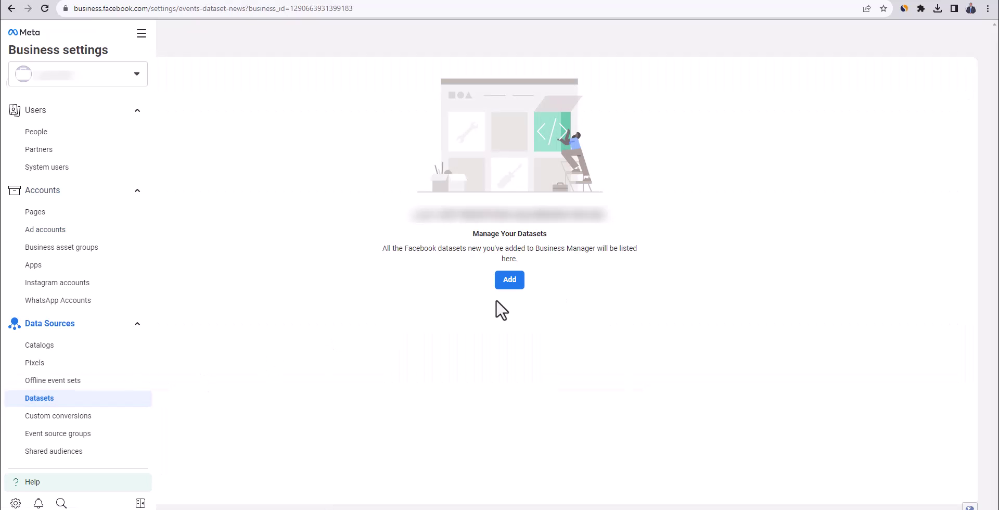
{"action": "left_click", "coordinate": [511, 281]}
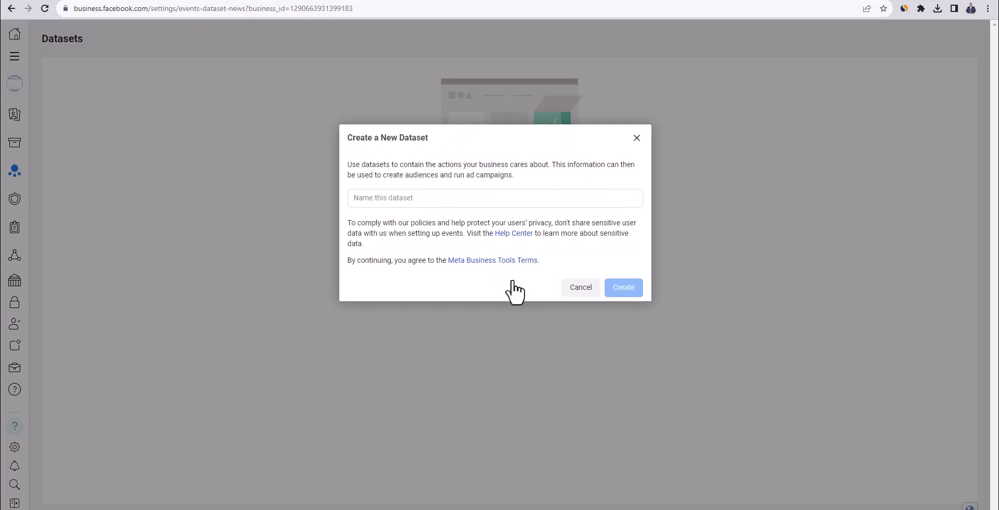
{"action": "left_click", "coordinate": [437, 198]}
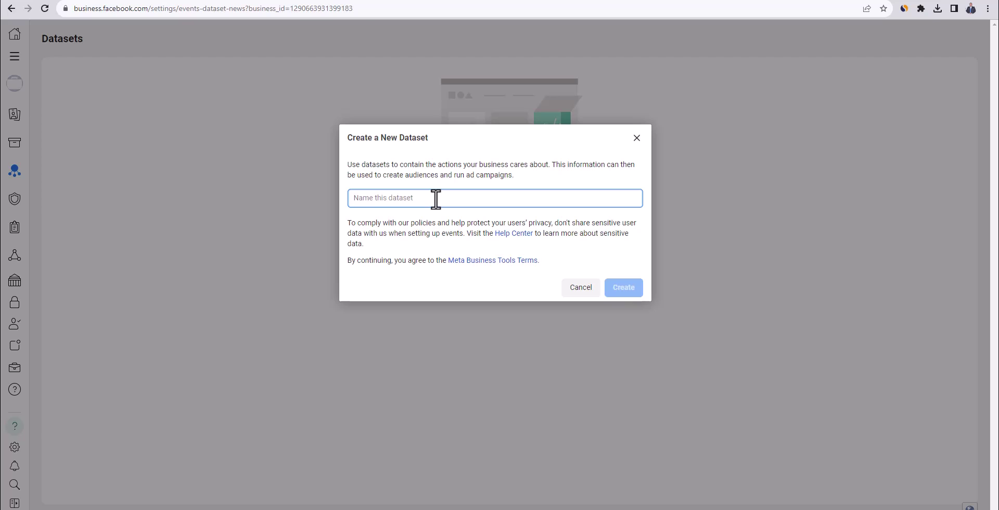
{"action": "type", "text": "Store"}
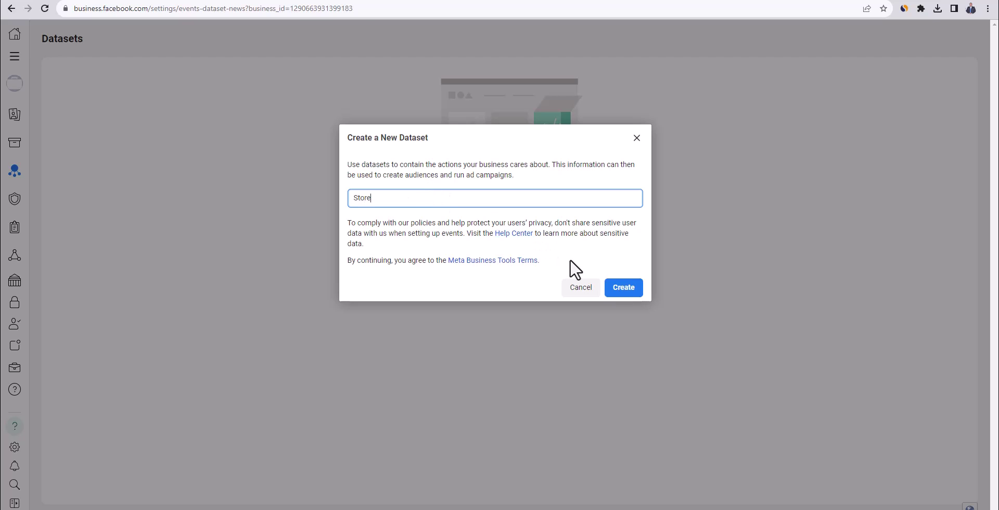
{"action": "left_click", "coordinate": [623, 289]}
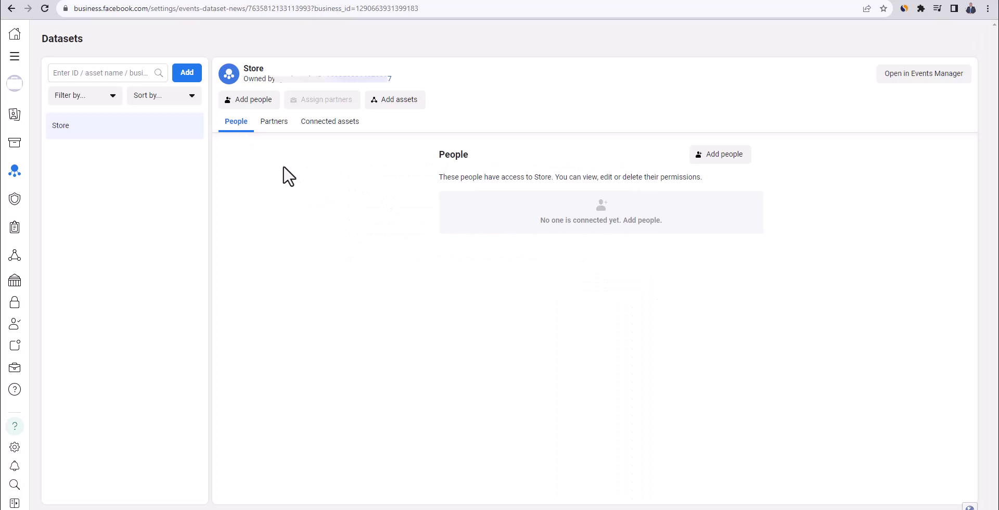
Open the Store dataset in Events Manager and set up the Meta Pixel through the Shopify partner integration
{"action": "left_click", "coordinate": [927, 91]}
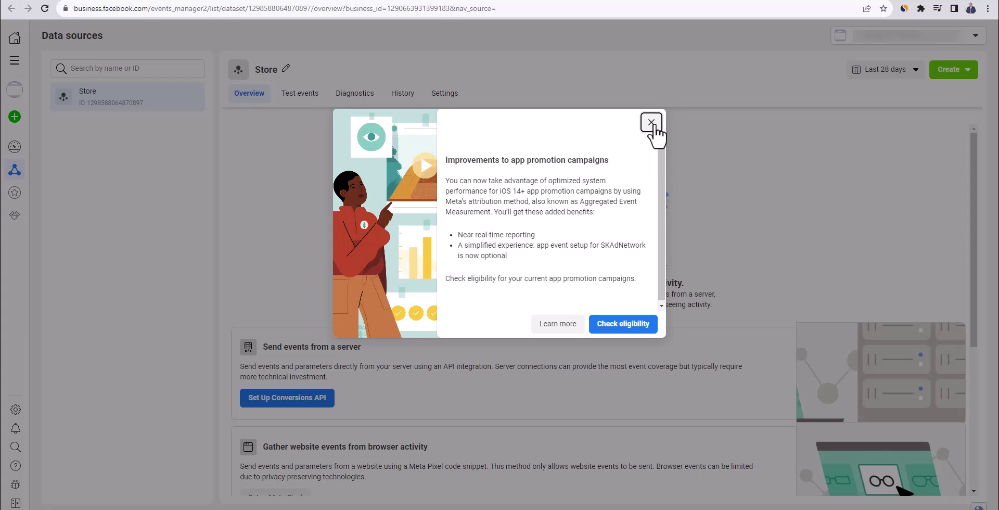
{"action": "left_click", "coordinate": [652, 125]}
{"action": "scroll", "coordinate": [423, 268], "scroll_direction": "down", "scroll_amount": 2}
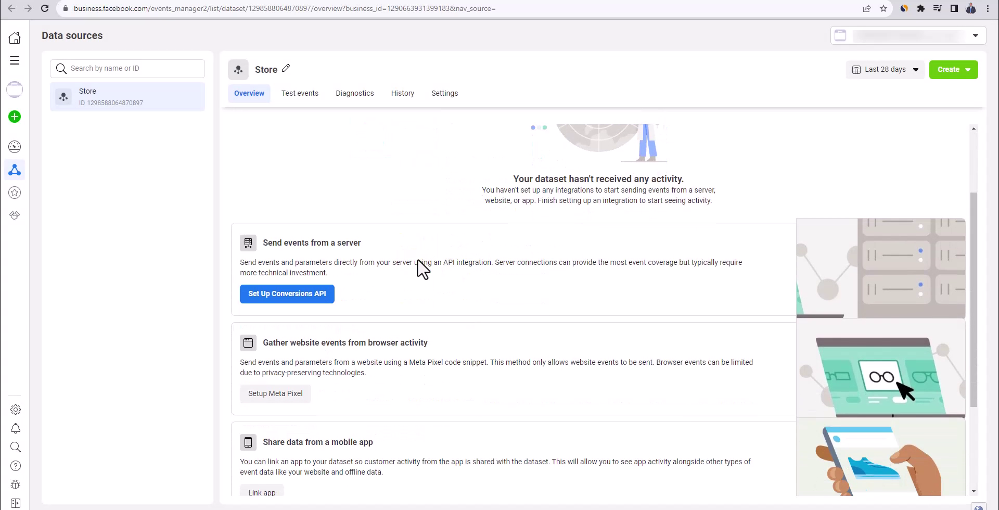
{"action": "left_click", "coordinate": [291, 395]}
{"action": "left_click", "coordinate": [401, 293]}
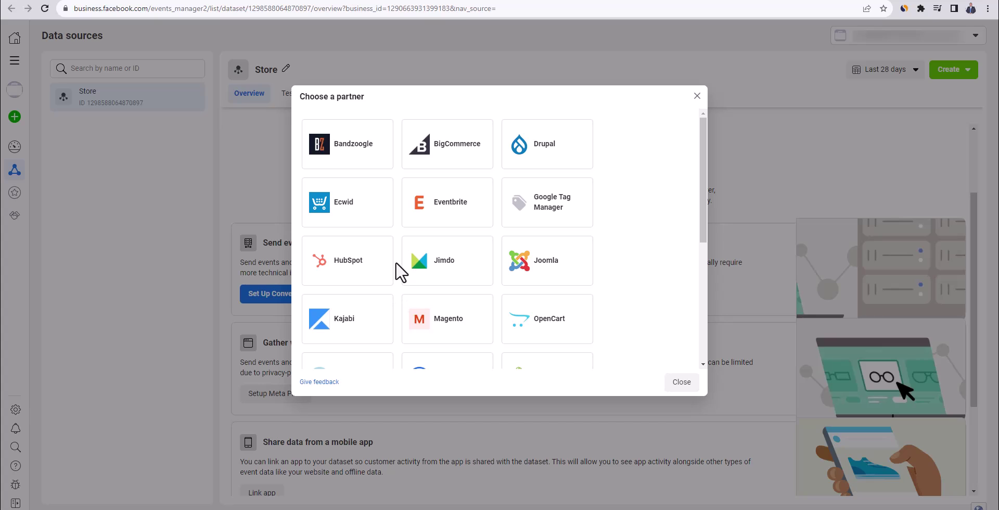
{"action": "scroll", "coordinate": [398, 270], "scroll_direction": "down", "scroll_amount": 3}
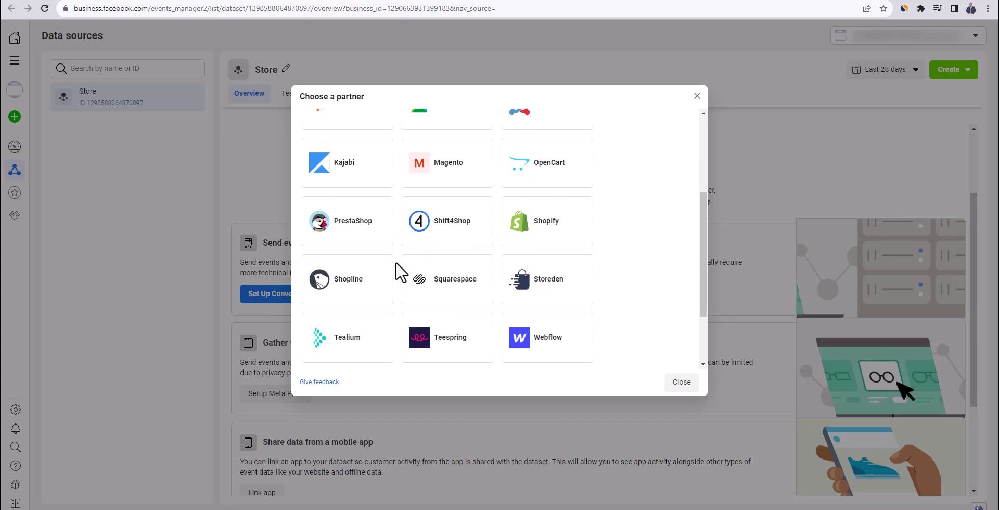
{"action": "left_click", "coordinate": [574, 233]}
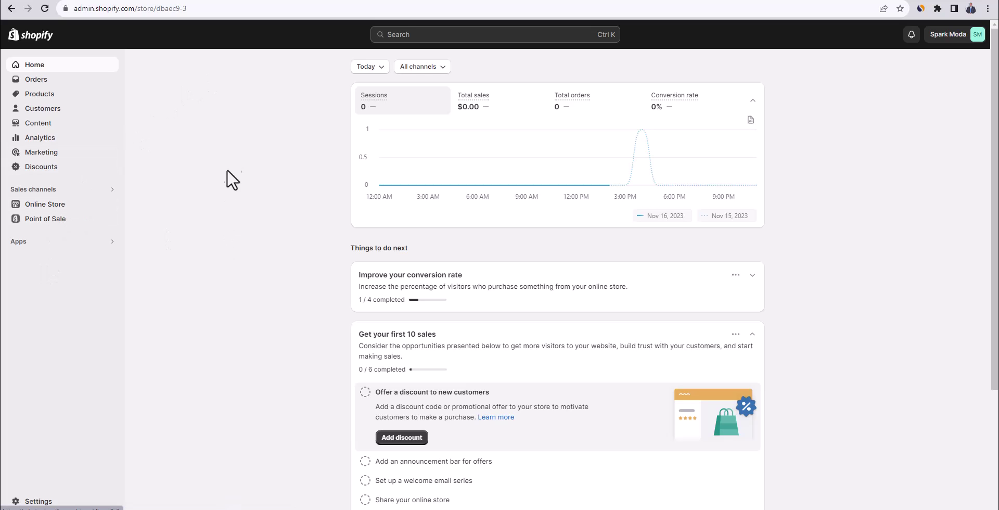
From Online Store Preferences, install the Facebook & Instagram app and add it as a sales channel
{"action": "left_click", "coordinate": [53, 206]}
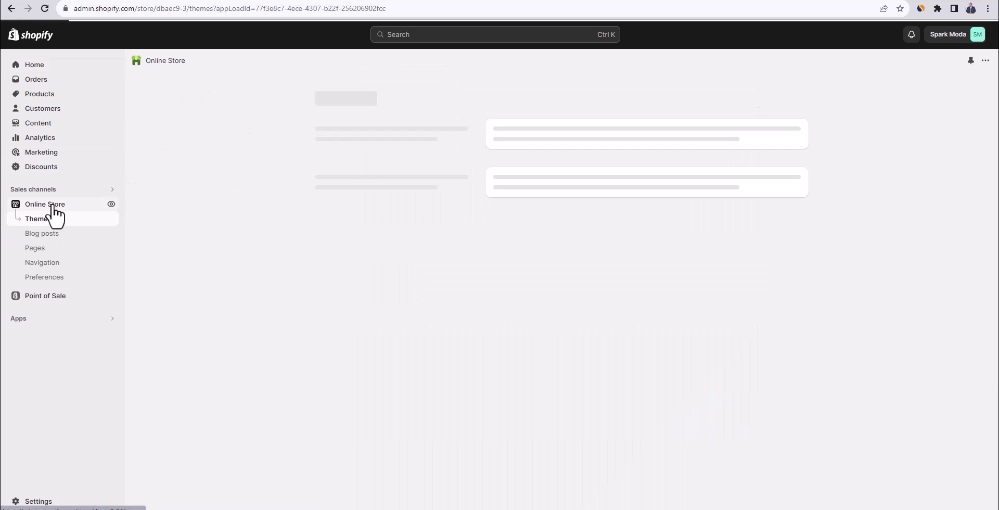
{"action": "left_click", "coordinate": [46, 278]}
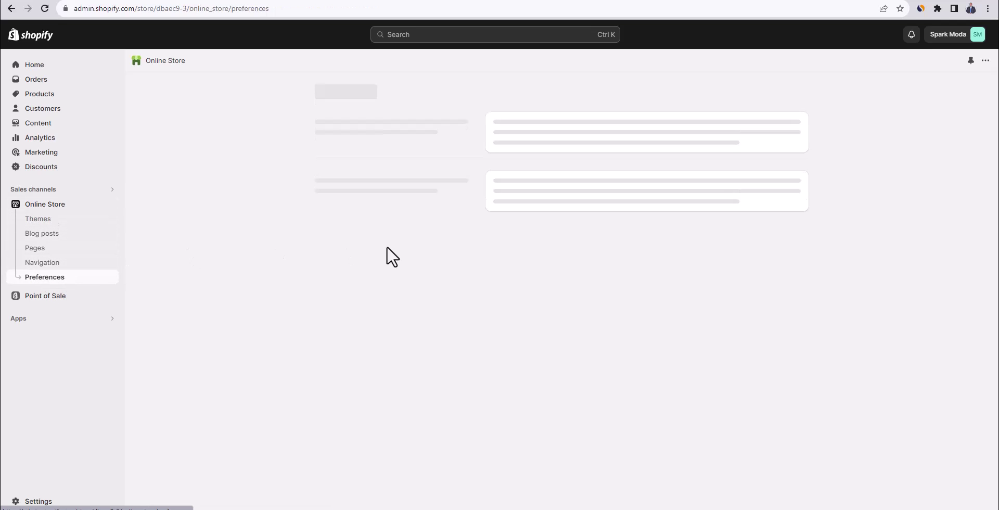
{"action": "scroll", "coordinate": [470, 216], "scroll_direction": "down", "scroll_amount": 4}
{"action": "scroll", "coordinate": [469, 214], "scroll_direction": "down", "scroll_amount": 5}
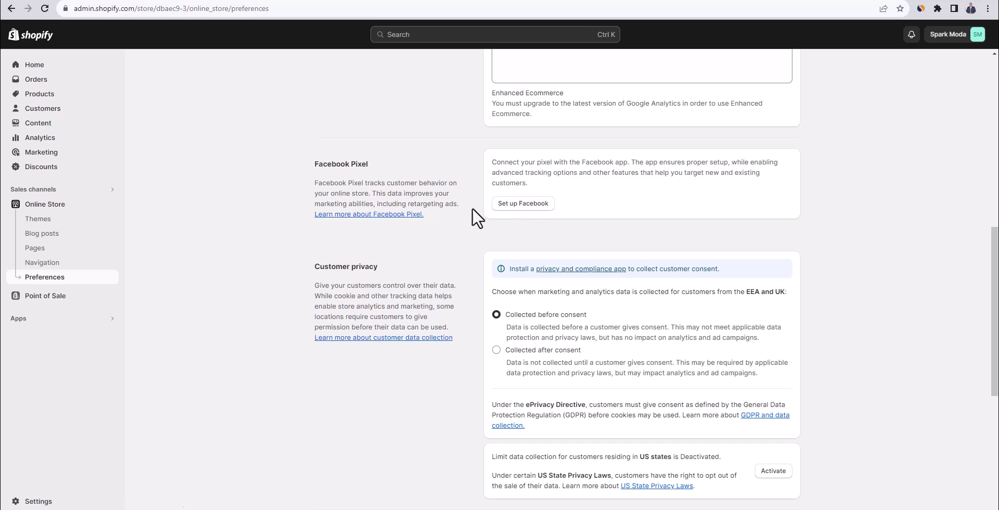
{"action": "left_click", "coordinate": [510, 207]}
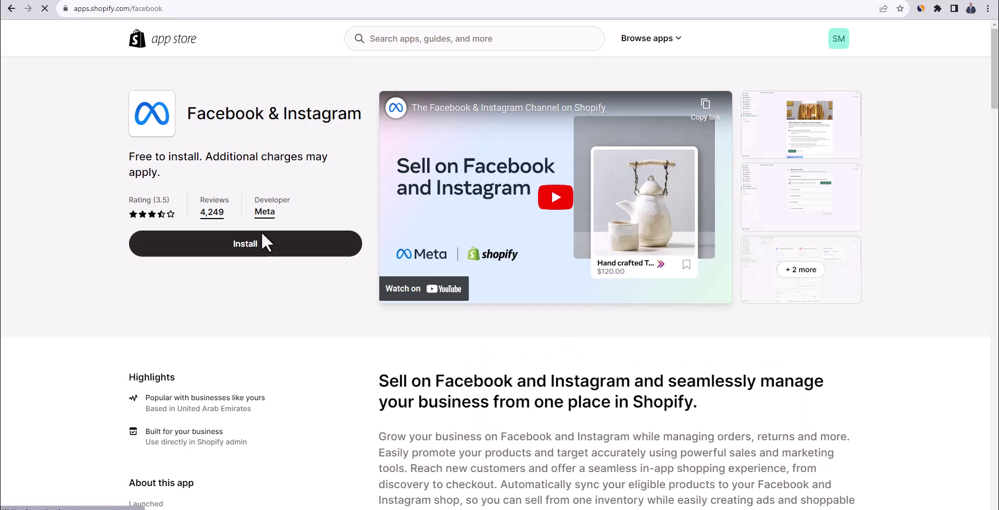
{"action": "left_click", "coordinate": [278, 244]}
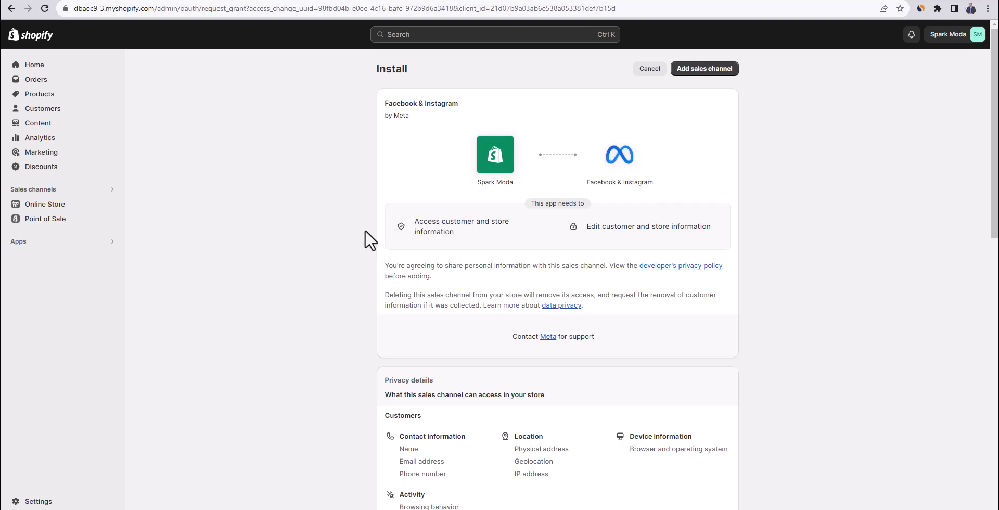
{"action": "left_click", "coordinate": [706, 69]}
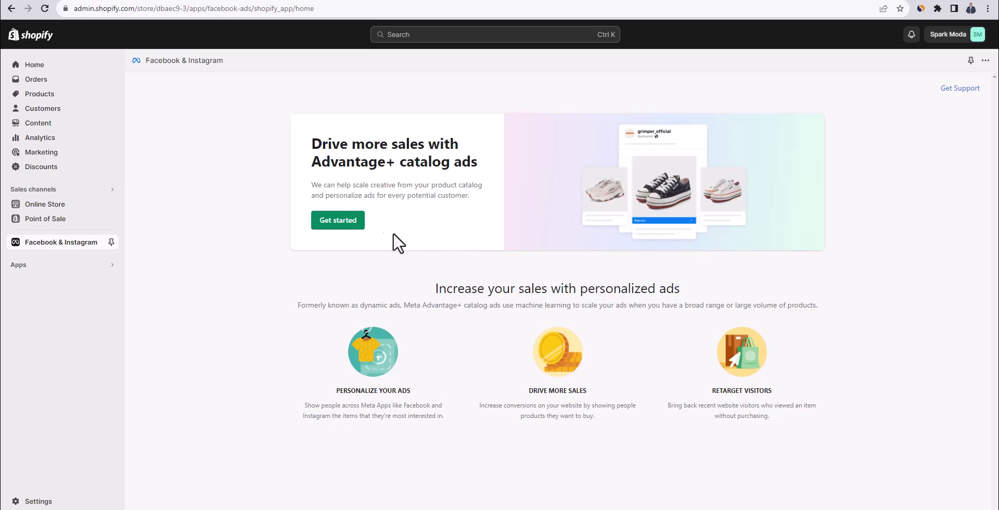
Connect the Facebook account to the store and choose Business Manager 1 as the business account
{"action": "left_click", "coordinate": [346, 225]}
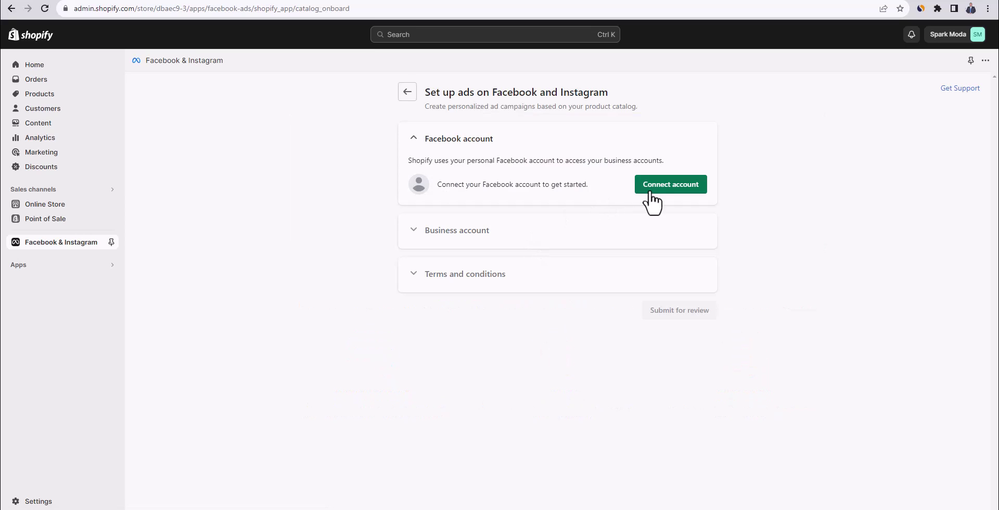
{"action": "left_click", "coordinate": [669, 195]}
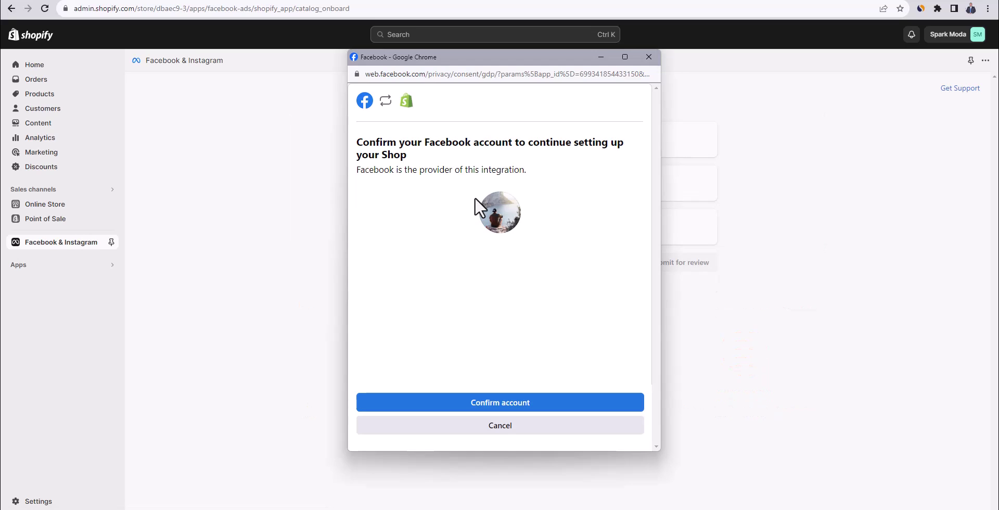
{"action": "left_click", "coordinate": [491, 403]}
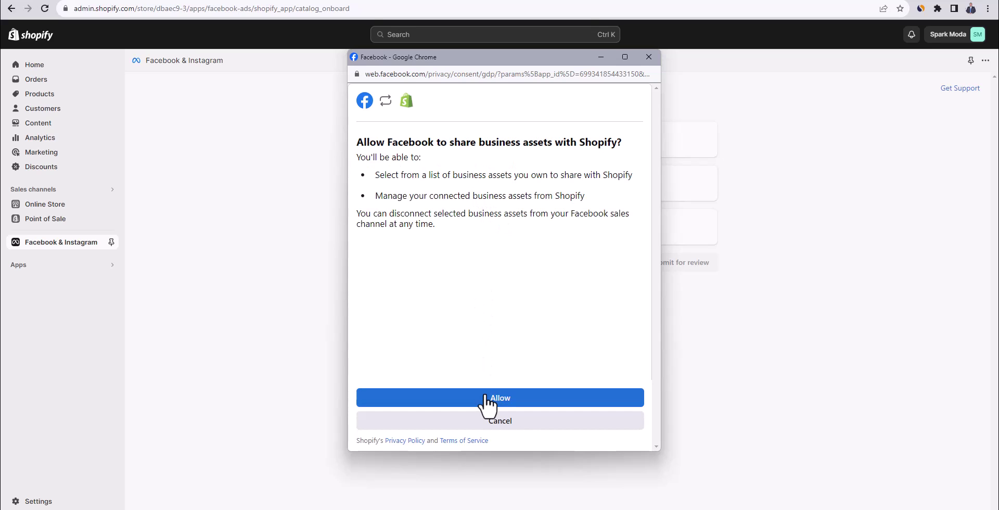
{"action": "left_click", "coordinate": [488, 400]}
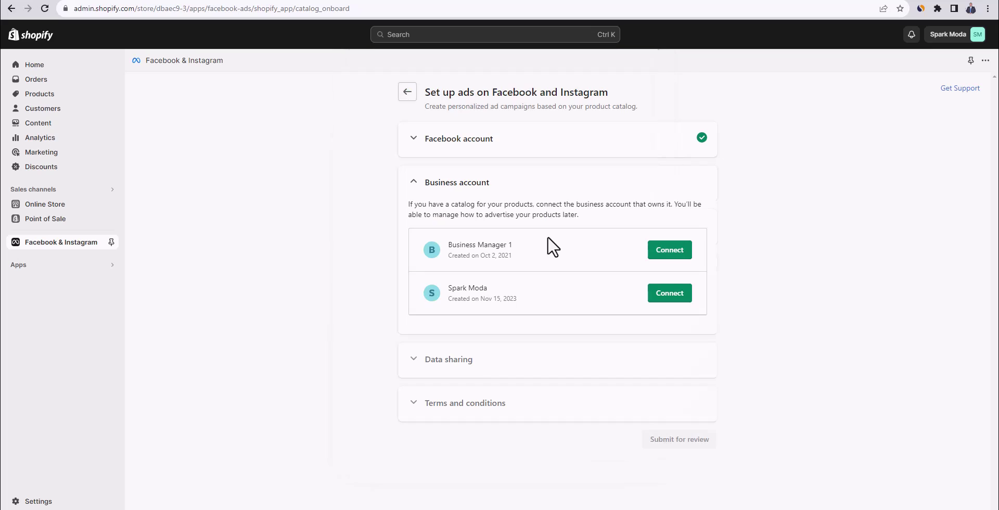
{"action": "left_click", "coordinate": [665, 252]}
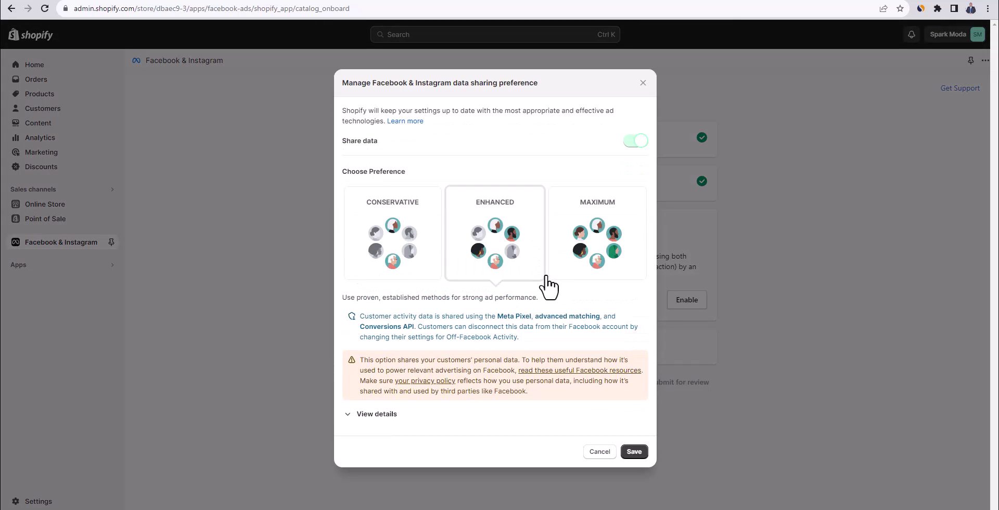
Save Maximum data sharing, connect Business Manager 1's Pixel, accept the catalog terms and submit for review
{"action": "left_click", "coordinate": [588, 243]}
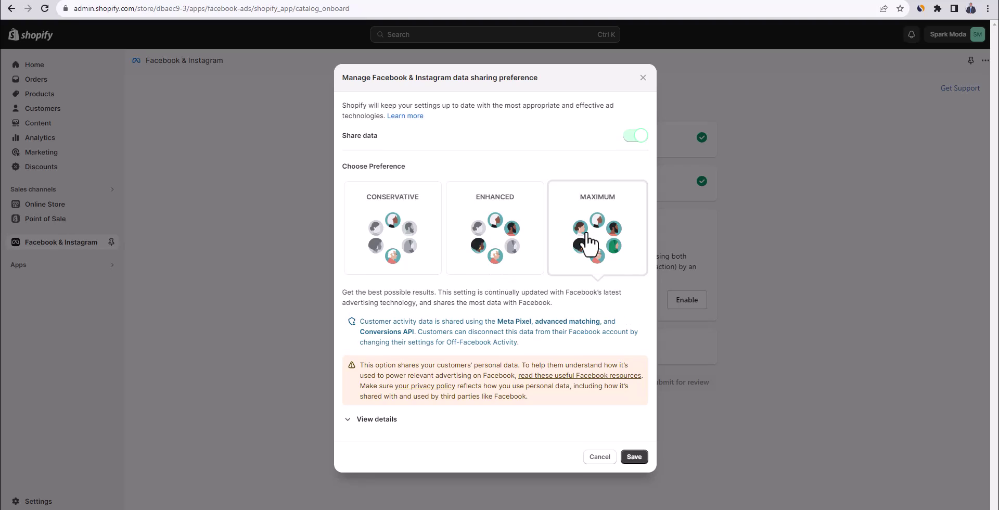
{"action": "left_click", "coordinate": [637, 459]}
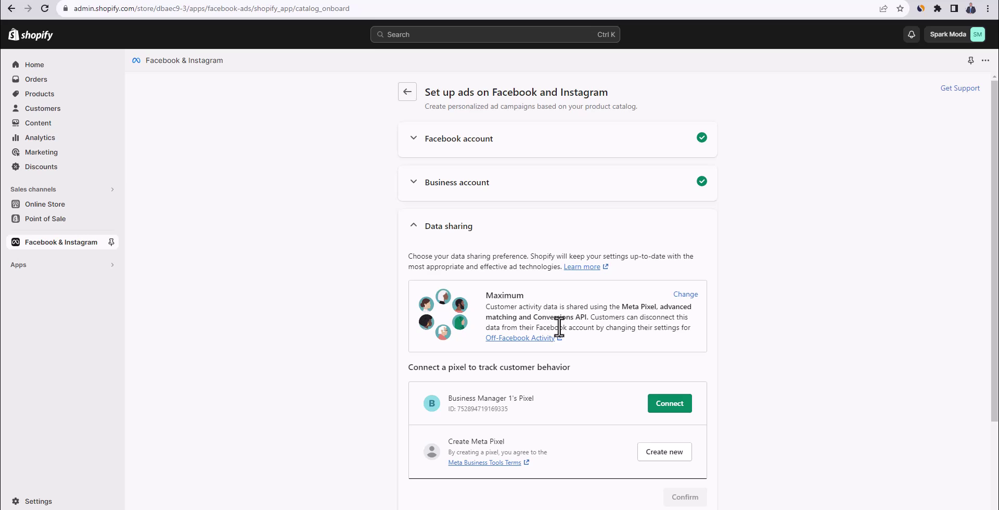
{"action": "scroll", "coordinate": [559, 327], "scroll_direction": "down", "scroll_amount": 2}
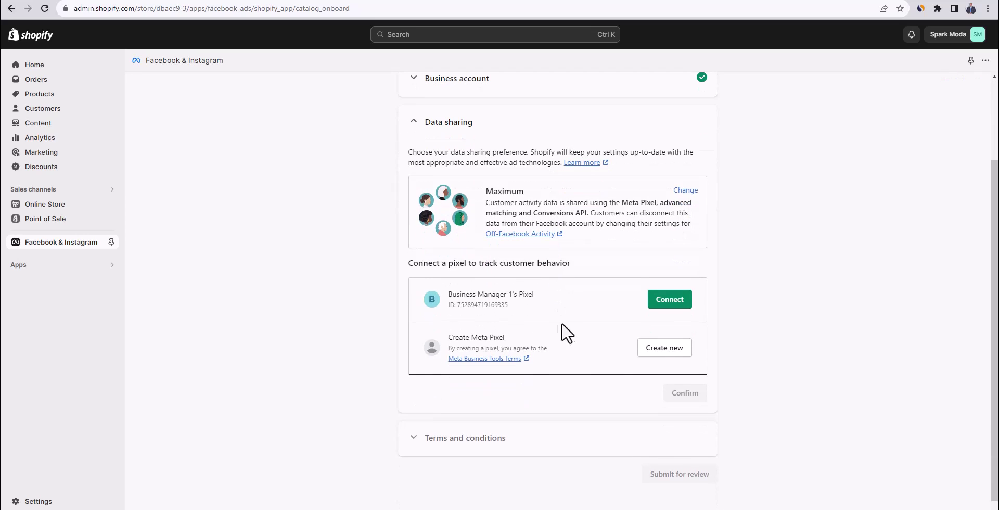
{"action": "left_click", "coordinate": [664, 307]}
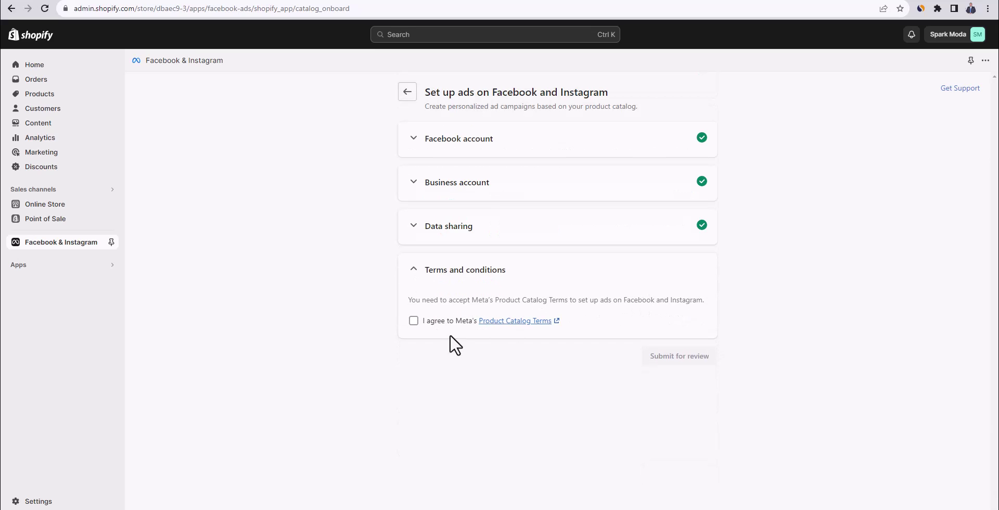
{"action": "left_click", "coordinate": [414, 321]}
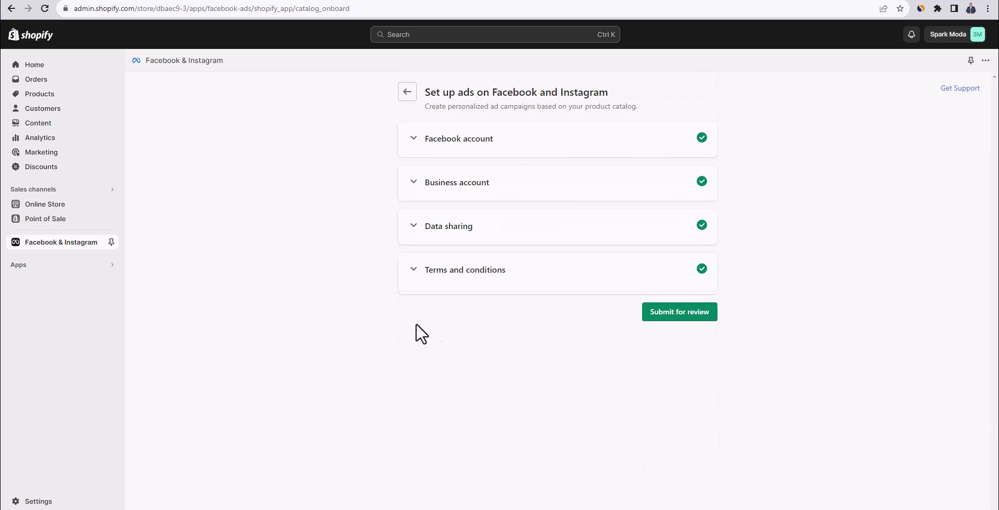
{"action": "left_click", "coordinate": [671, 312]}
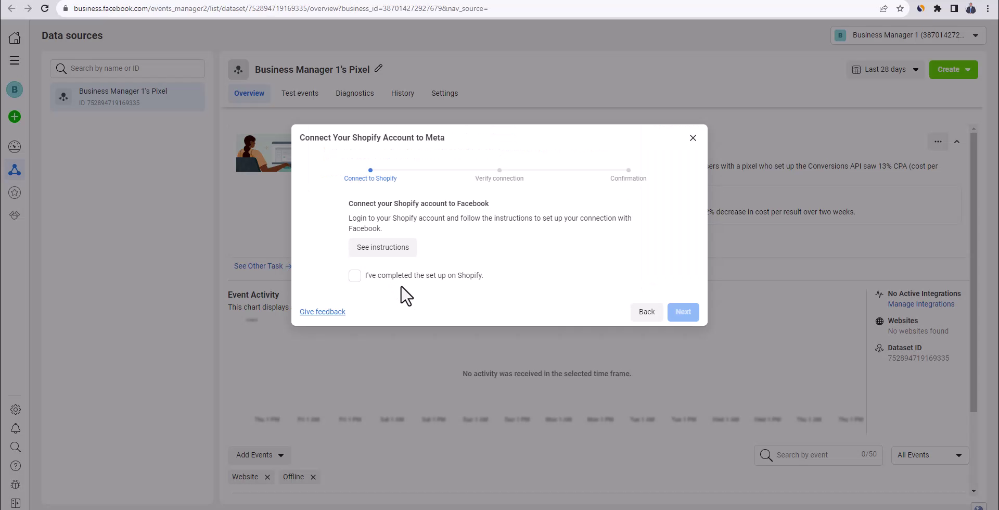
Confirm the Shopify setup is completed and advance the connection wizard to Setup complete
{"action": "left_click", "coordinate": [355, 276]}
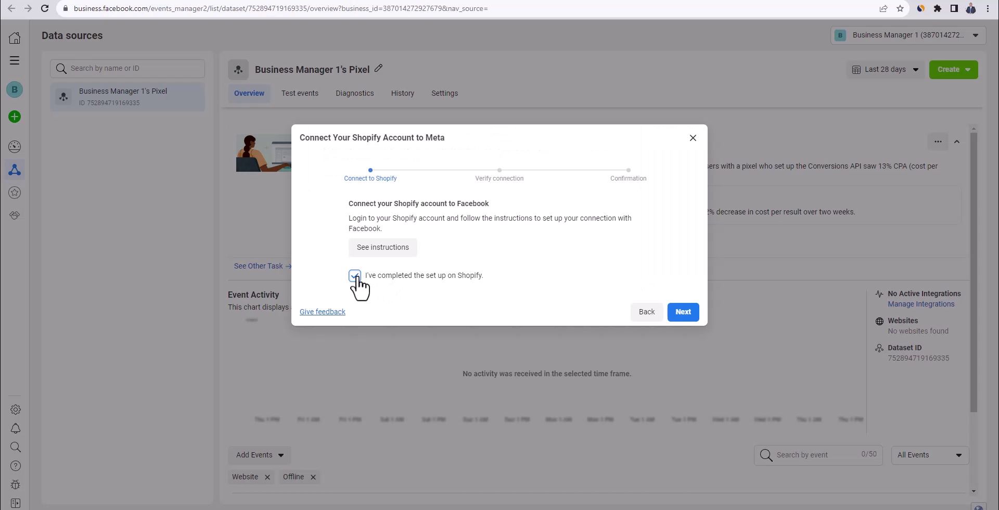
{"action": "left_click", "coordinate": [680, 313]}
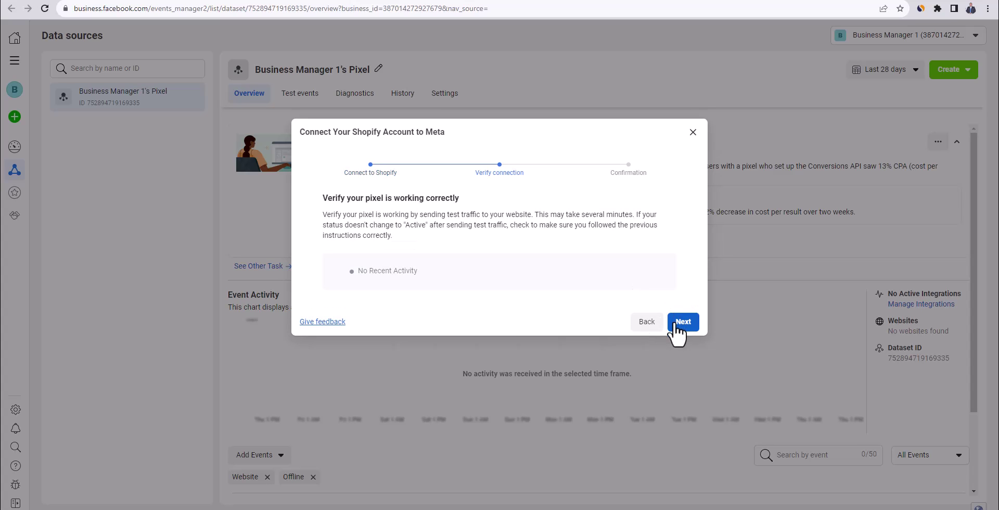
{"action": "left_click", "coordinate": [677, 328]}
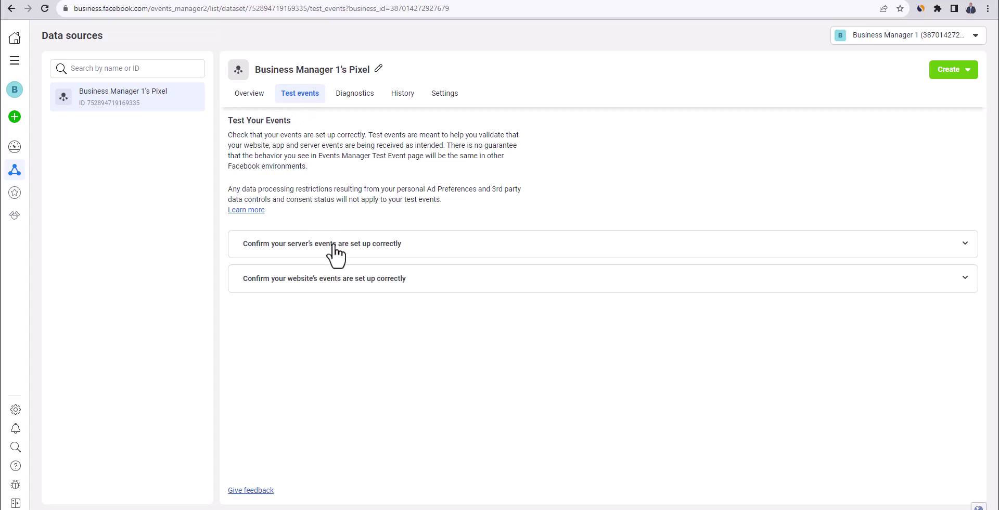
Test website events by opening the copied sparkmoda.com URL and confirming a received PageView
{"action": "left_click", "coordinate": [337, 281]}
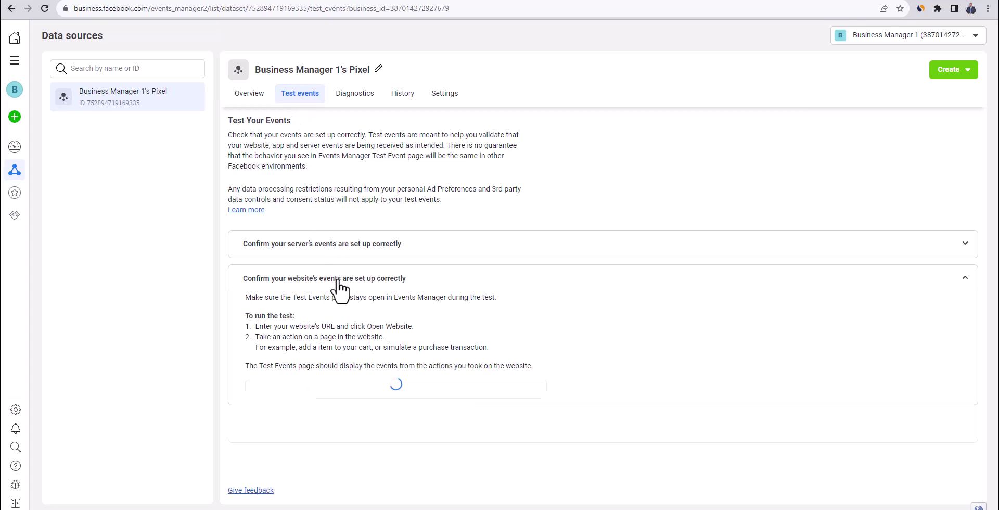
{"action": "left_click", "coordinate": [346, 390]}
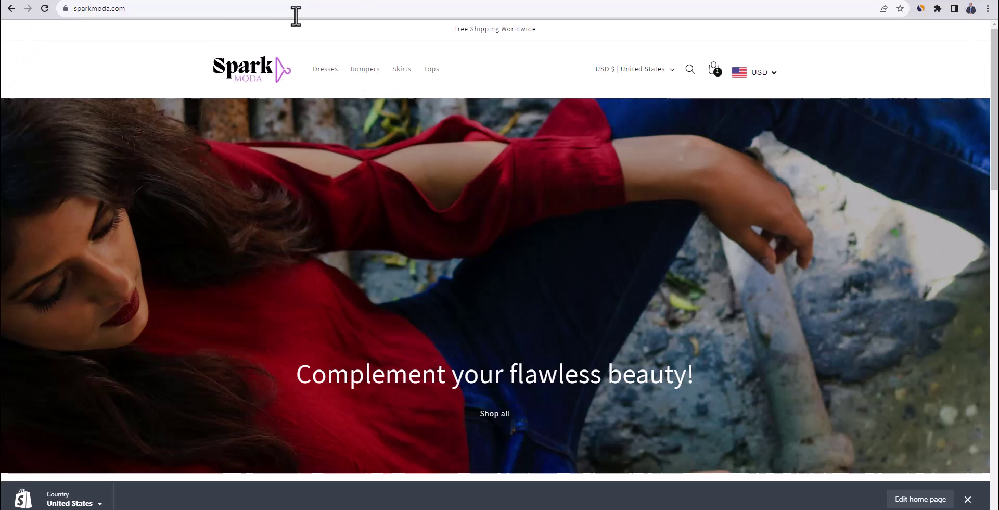
{"action": "left_click", "coordinate": [172, 9]}
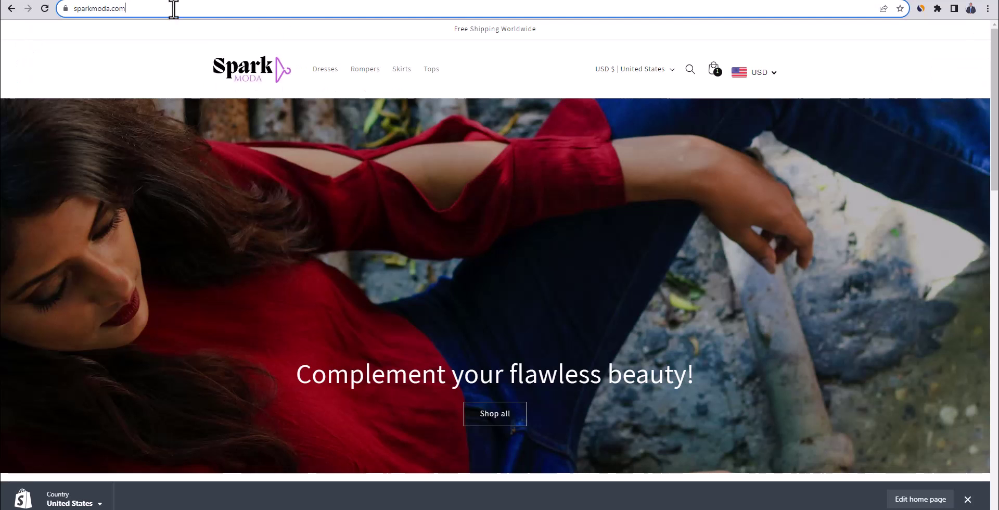
{"action": "key", "text": "ctrl+c"}
{"action": "key", "text": "ctrl+Tab"}
{"action": "left_click", "coordinate": [342, 388]}
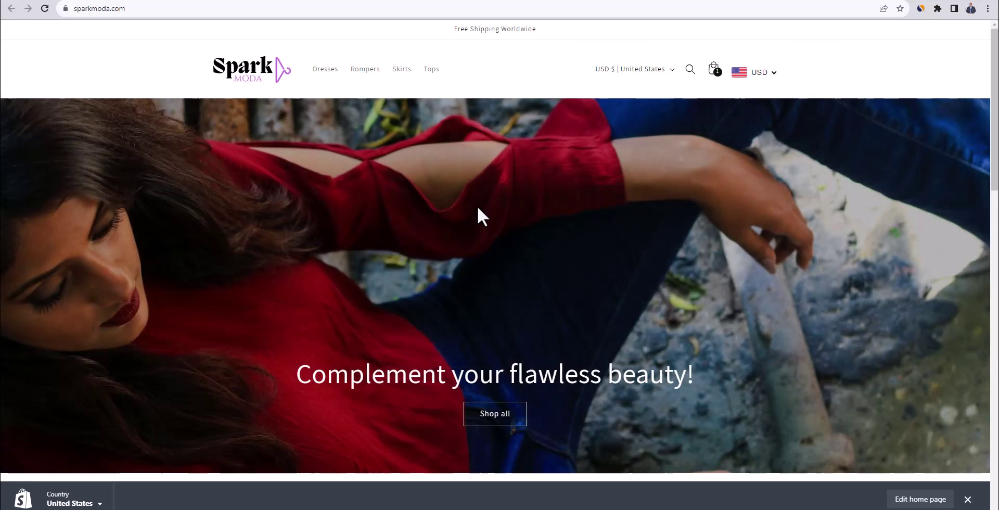
{"action": "key", "text": "ctrl+shift+Tab"}
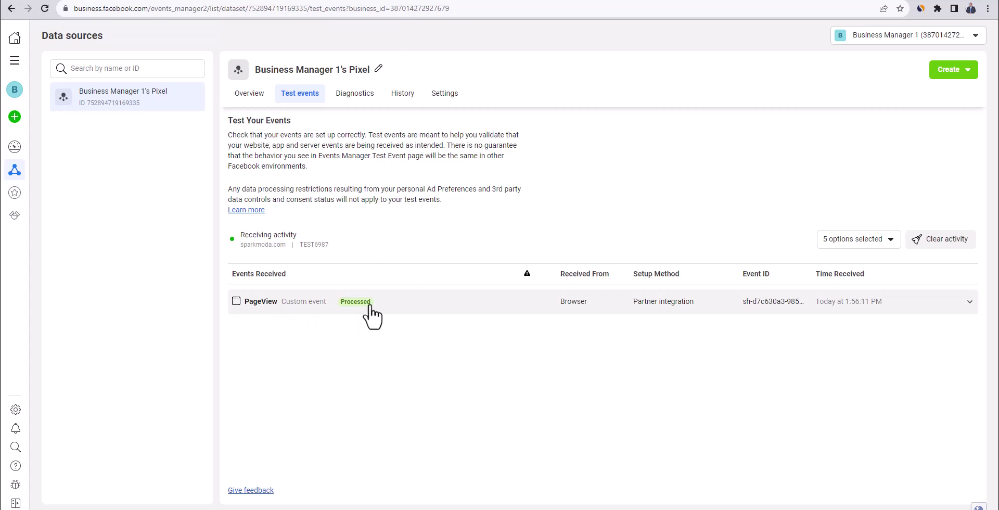
{"action": "key", "text": "ctrl+Tab"}
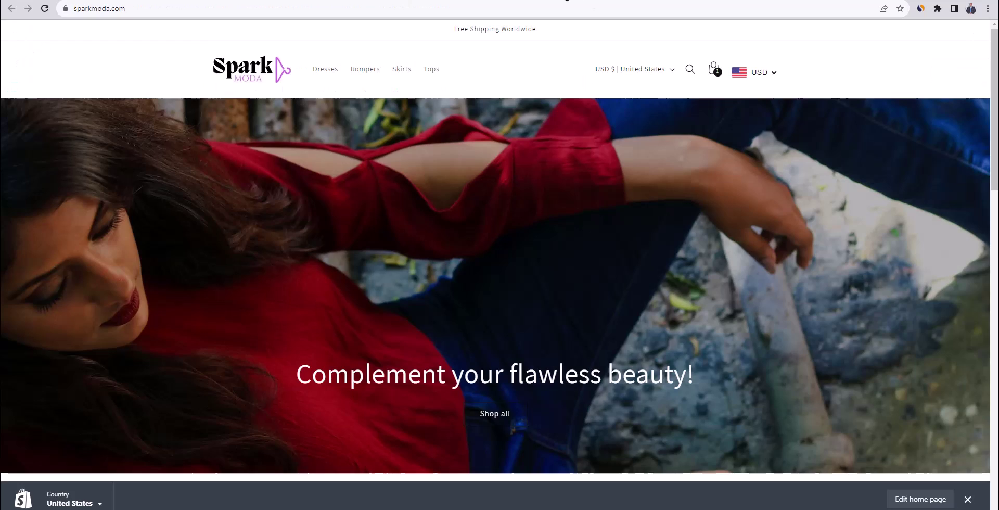
Add the black size S Luna Skirt to the cart, check out, then review the new test events
{"action": "scroll", "coordinate": [475, 312], "scroll_direction": "down", "scroll_amount": 8}
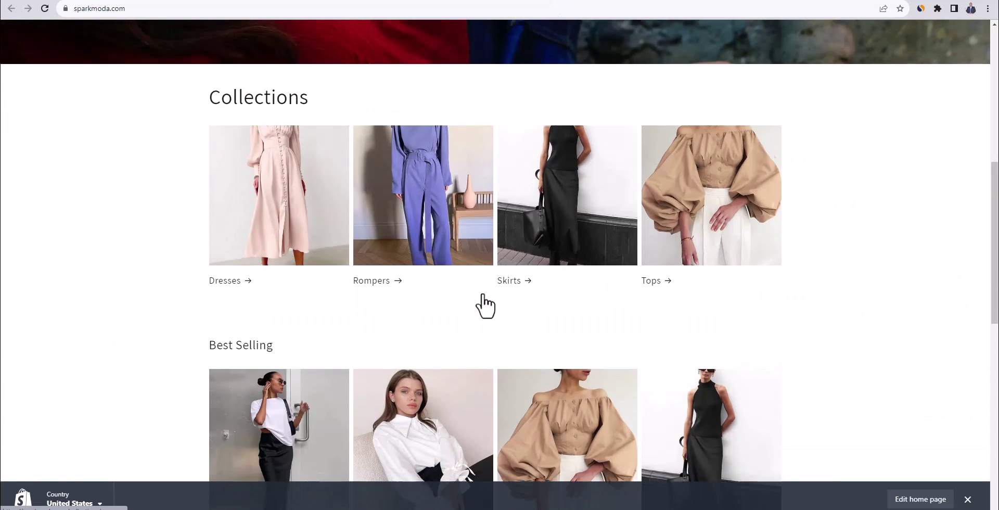
{"action": "left_click", "coordinate": [317, 386]}
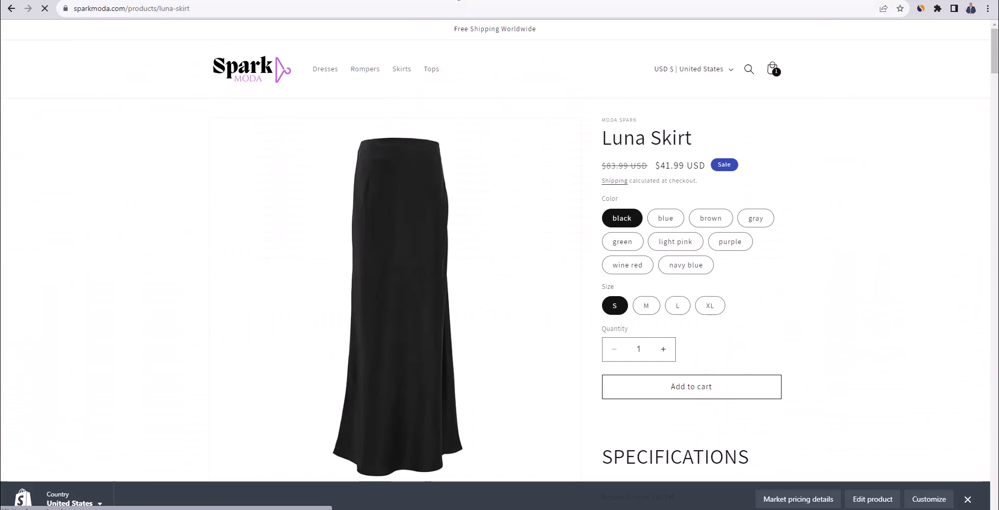
{"action": "left_click", "coordinate": [679, 397]}
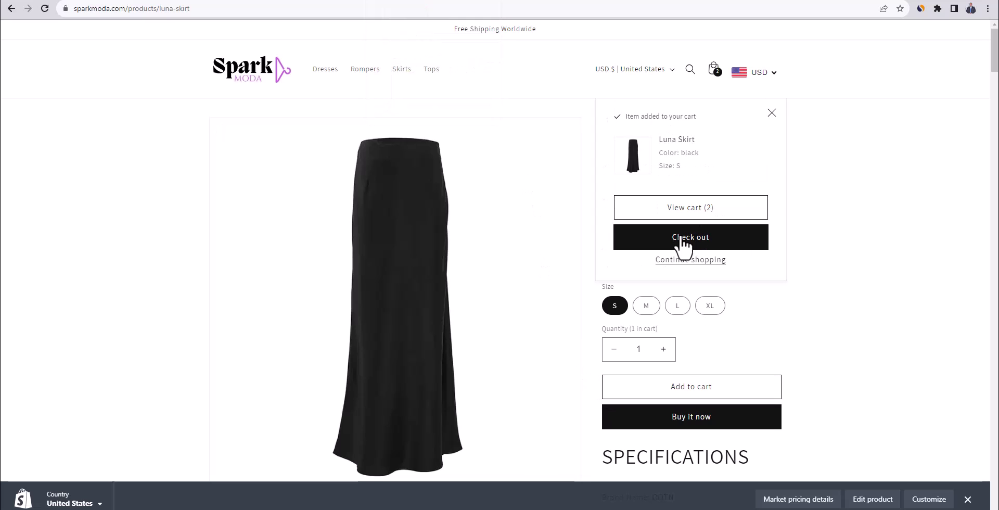
{"action": "left_click", "coordinate": [685, 245]}
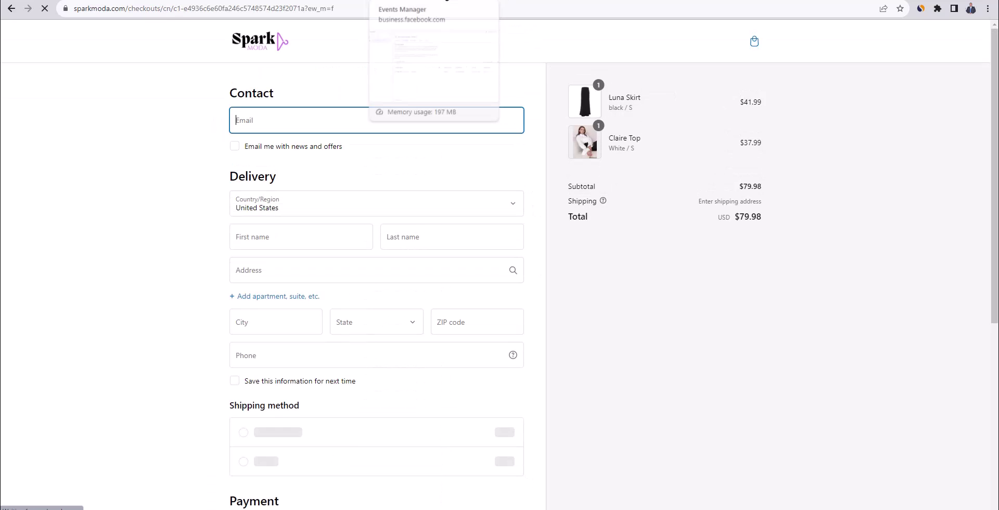
{"action": "left_click", "coordinate": [468, 2]}
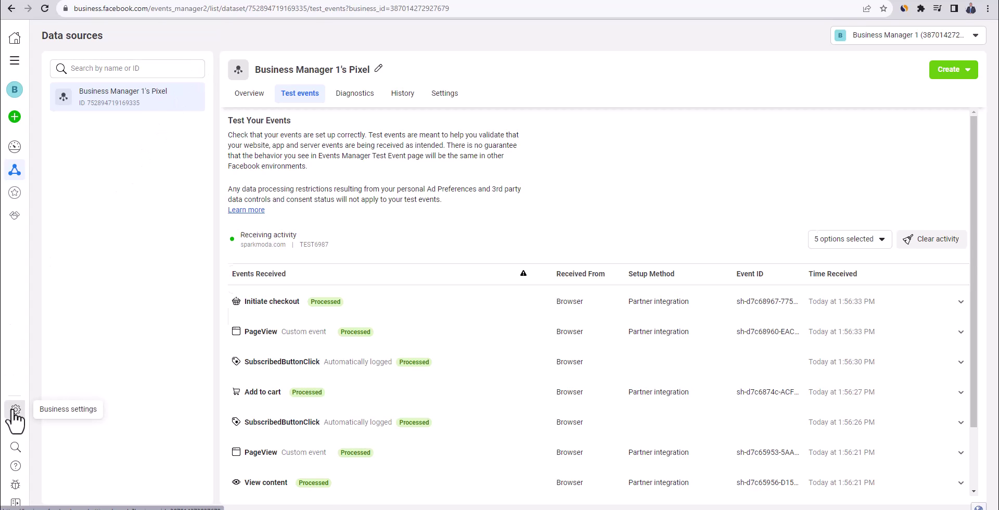
Give a person Manage events dataset control of Business Manager 1's Pixel, then select an ad account asset
{"action": "left_click", "coordinate": [15, 411]}
{"action": "scroll", "coordinate": [104, 281], "scroll_direction": "down", "scroll_amount": 2}
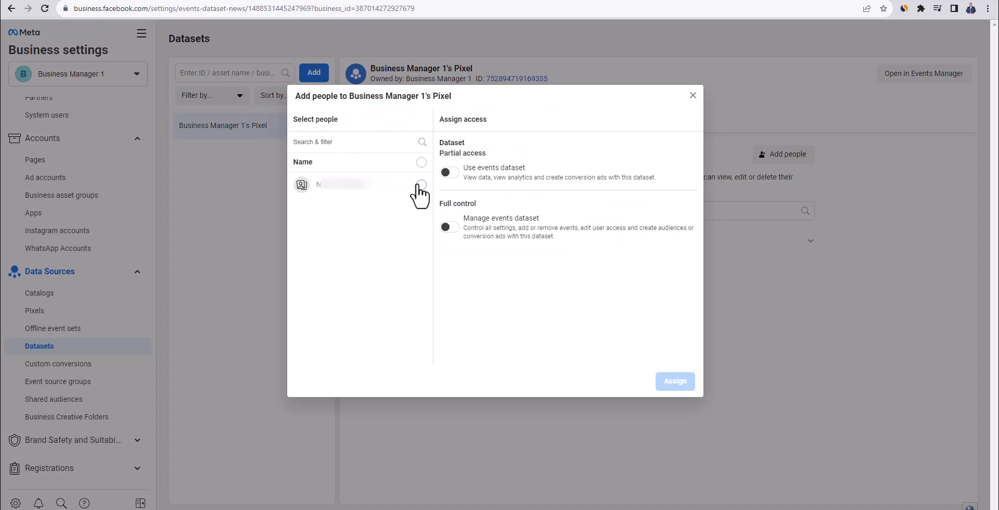
{"action": "left_click", "coordinate": [421, 185]}
{"action": "left_click", "coordinate": [449, 227]}
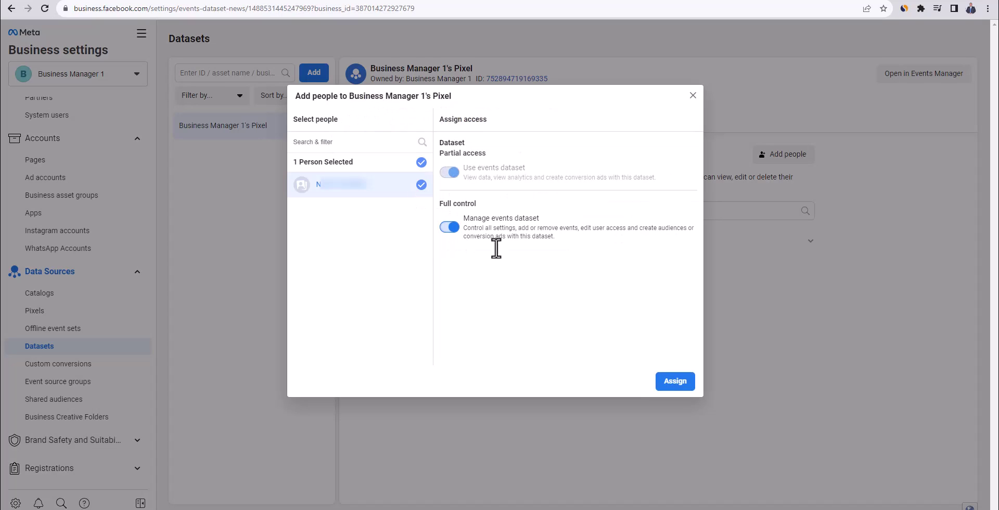
{"action": "left_click", "coordinate": [676, 382]}
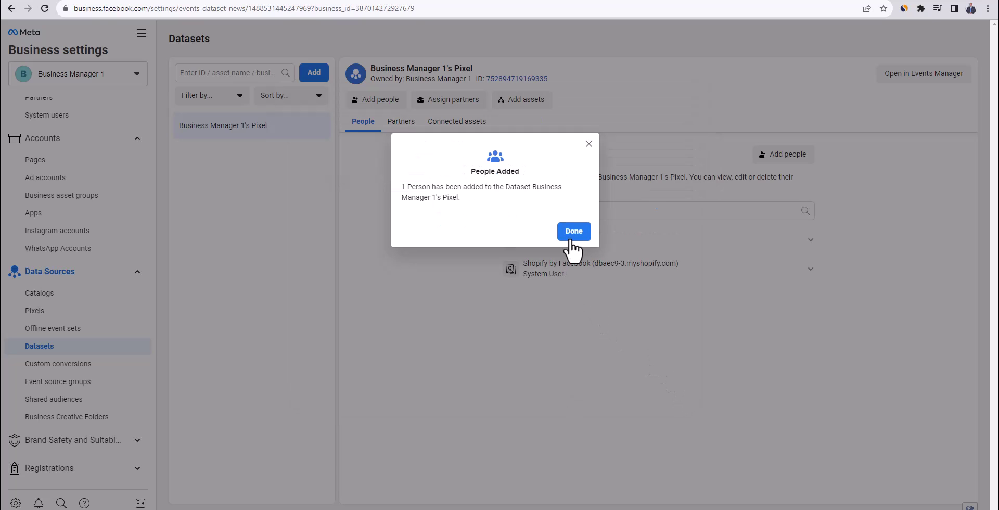
{"action": "left_click", "coordinate": [572, 237]}
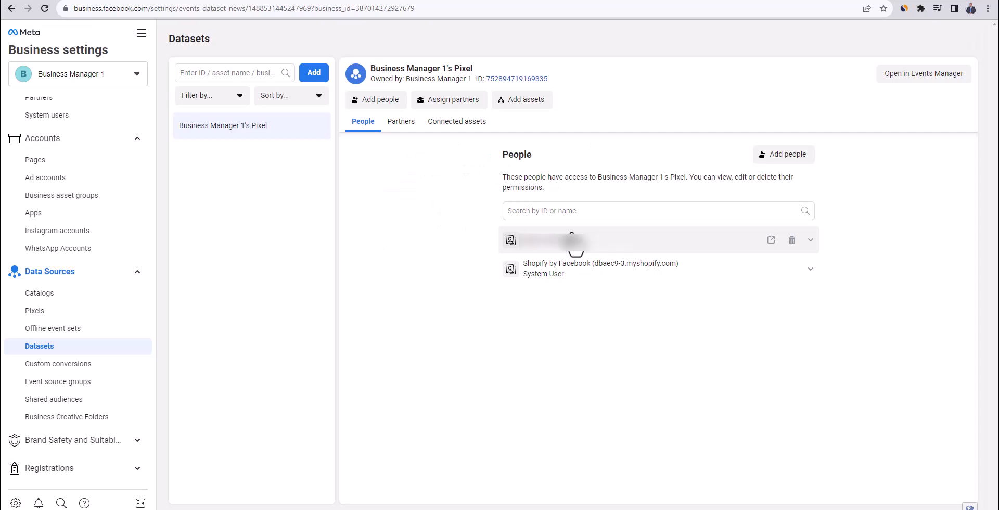
{"action": "left_click", "coordinate": [530, 102]}
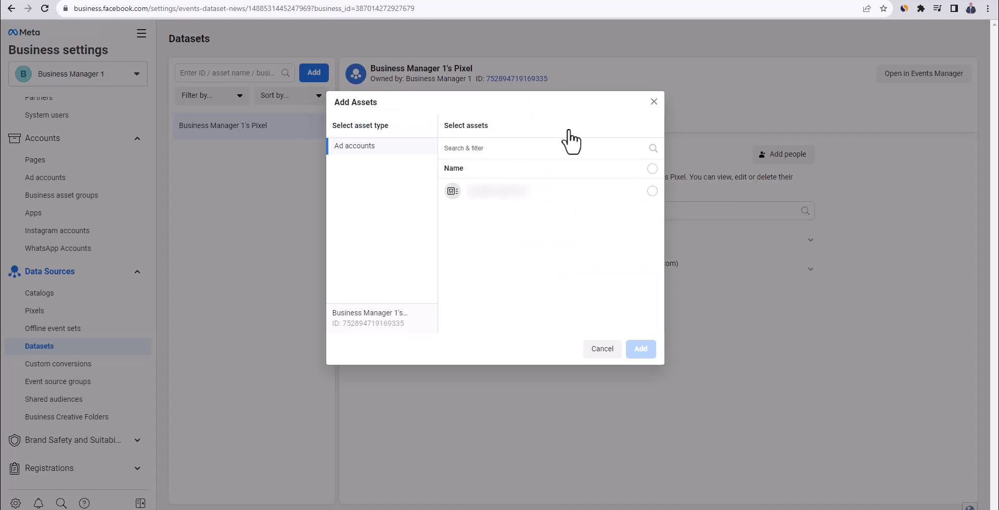
{"action": "left_click", "coordinate": [652, 191]}
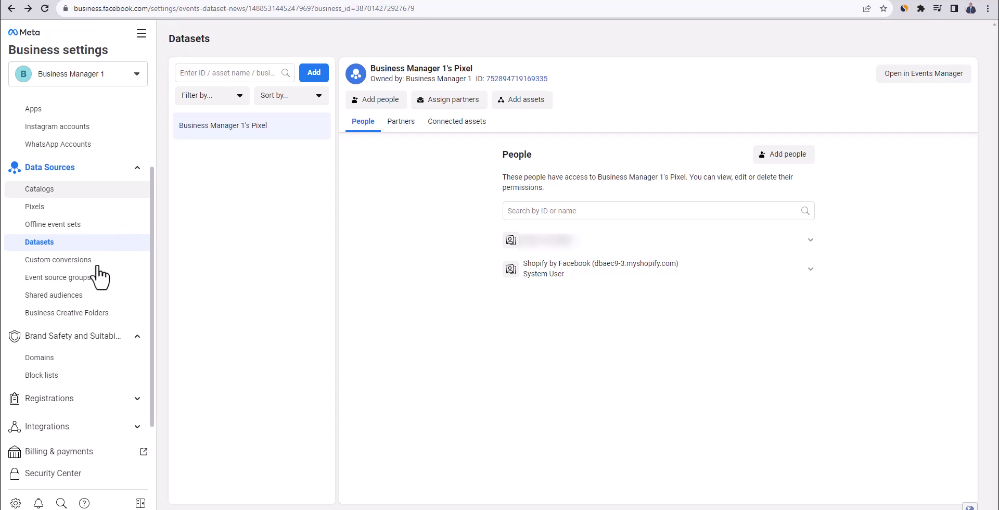
Add sparkmoda.com as a new business domain and select its verification meta-tag code
{"action": "left_click", "coordinate": [48, 365]}
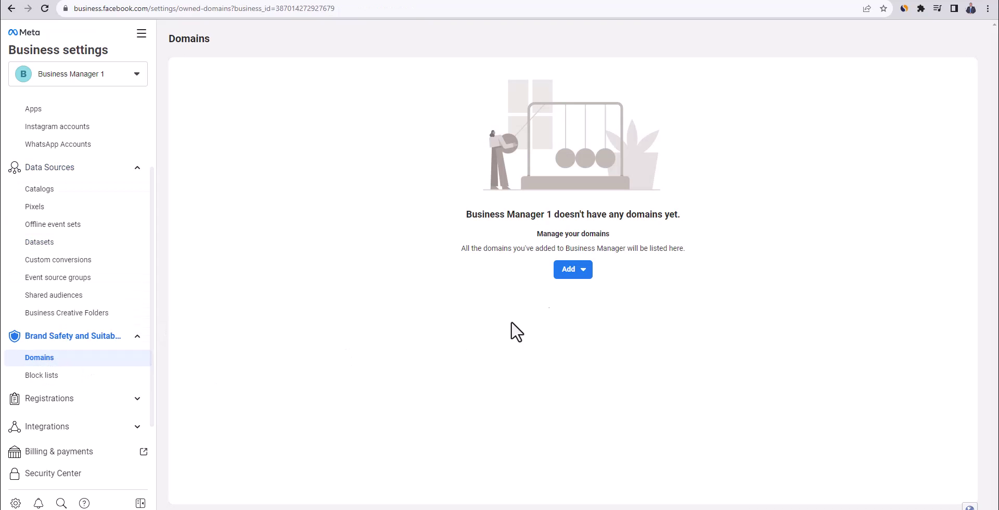
{"action": "left_click", "coordinate": [576, 271]}
{"action": "left_click", "coordinate": [595, 339]}
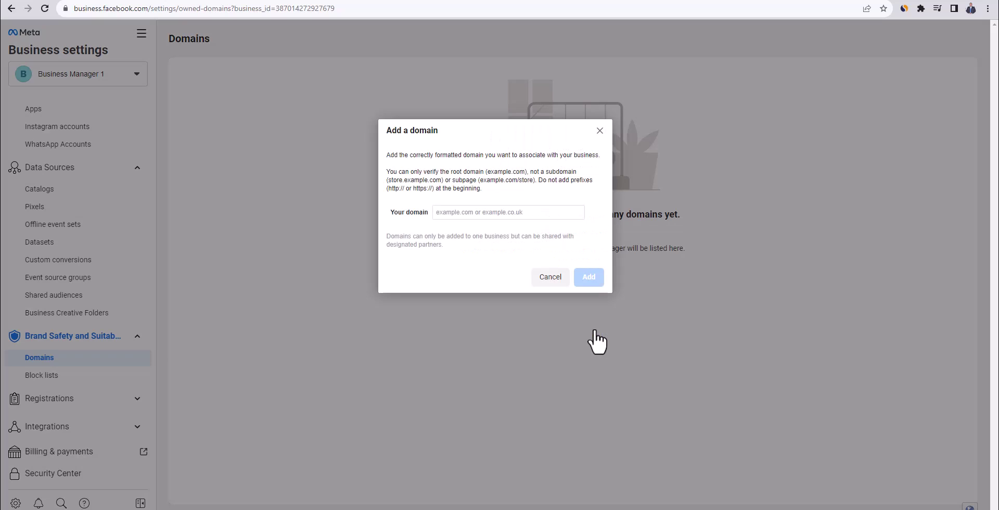
{"action": "key", "text": "ctrl+v"}
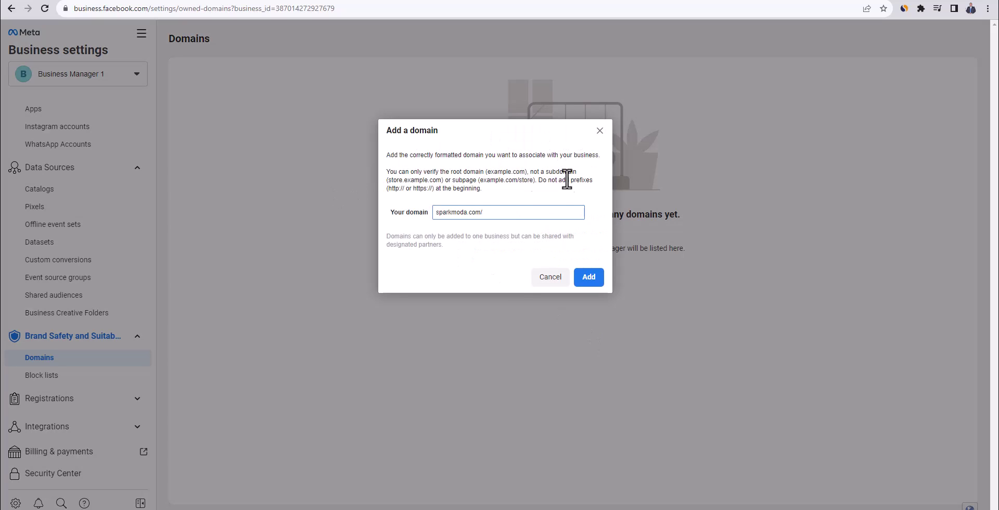
{"action": "left_click", "coordinate": [591, 279]}
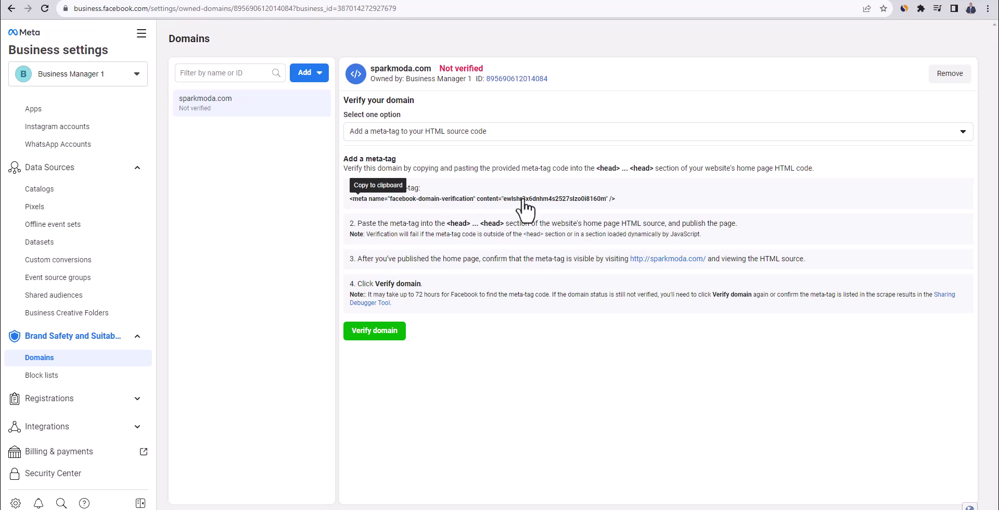
{"action": "left_click_drag", "start_coordinate": [619, 200], "coordinate": [350, 211]}
{"action": "key", "text": "ctrl+c"}
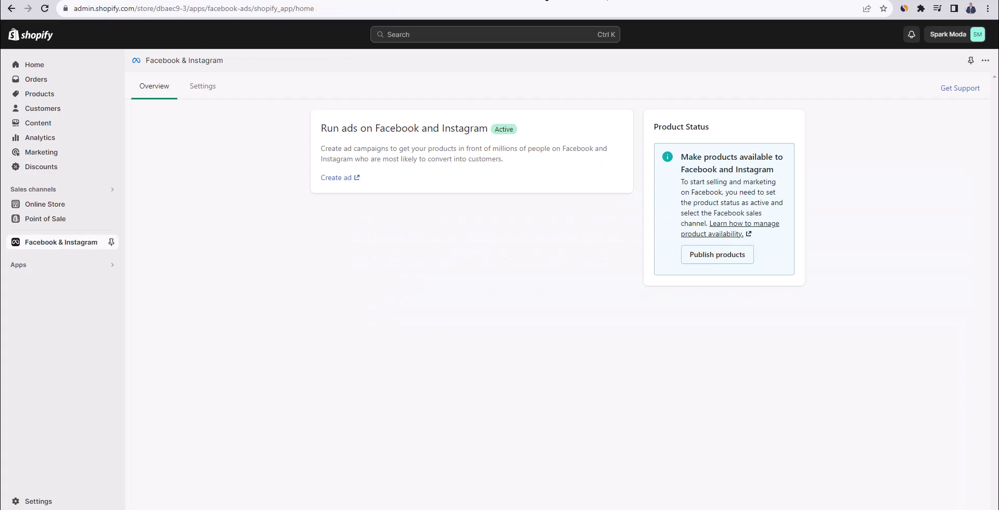
Open the Dawn theme's Layout/theme.liquid file in the code editor
{"action": "left_click", "coordinate": [56, 205]}
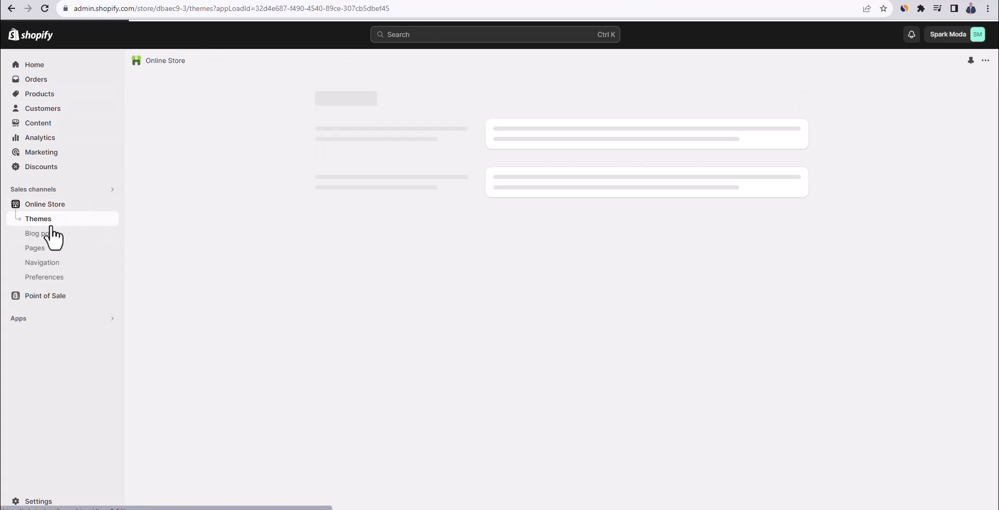
{"action": "left_click", "coordinate": [734, 331]}
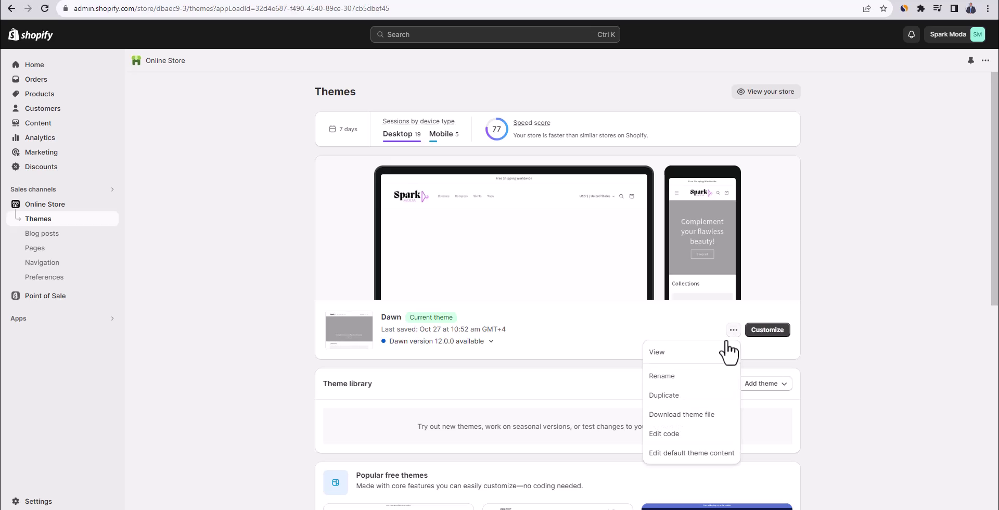
{"action": "left_click", "coordinate": [700, 439]}
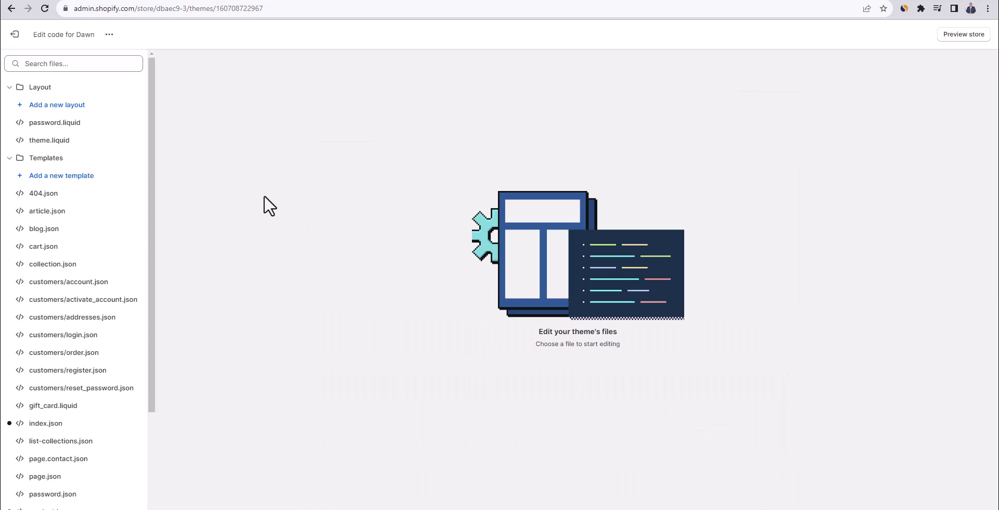
{"action": "left_click", "coordinate": [56, 141]}
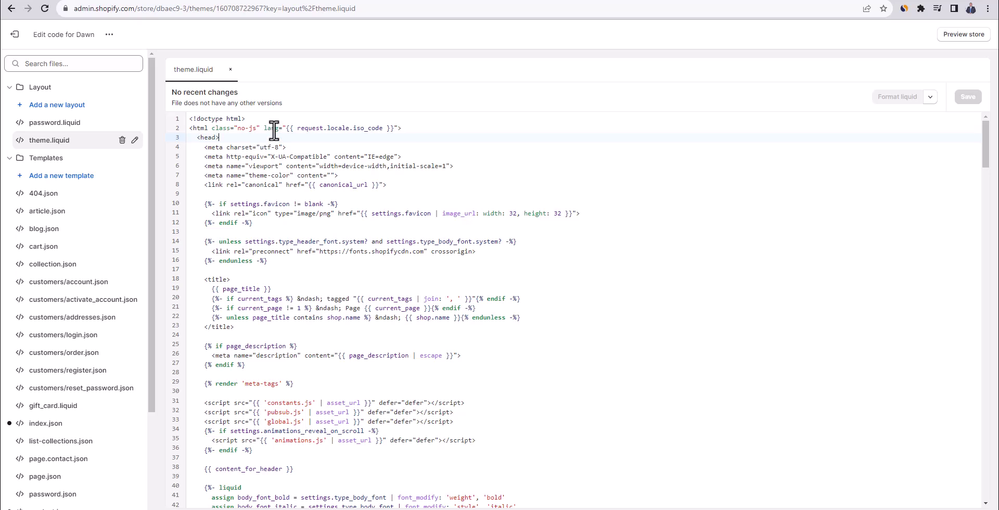
Paste the Facebook verification meta tag on a new line after <head> and save theme.liquid
{"action": "mouse_move", "coordinate": [275, 131]}
{"action": "key", "text": "Return"}
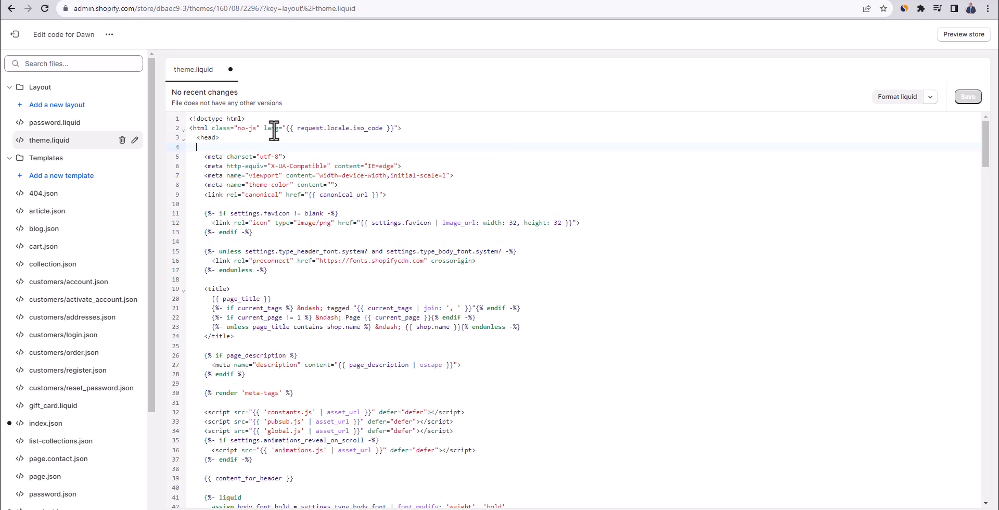
{"action": "key", "text": "ctrl+v"}
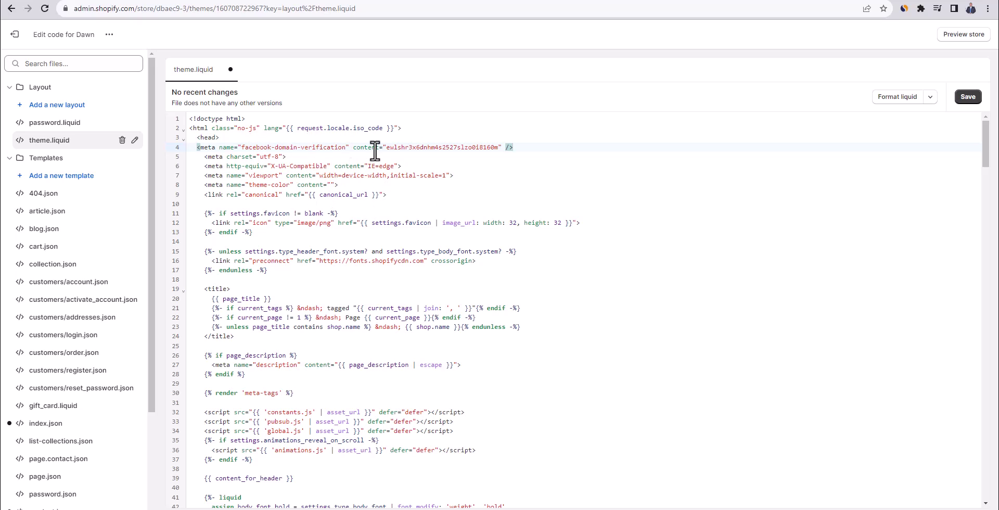
{"action": "left_click", "coordinate": [967, 98]}
Verify sparkmoda.com in Meta's Domains page and close the success dialog
{"action": "left_click", "coordinate": [447, 1]}
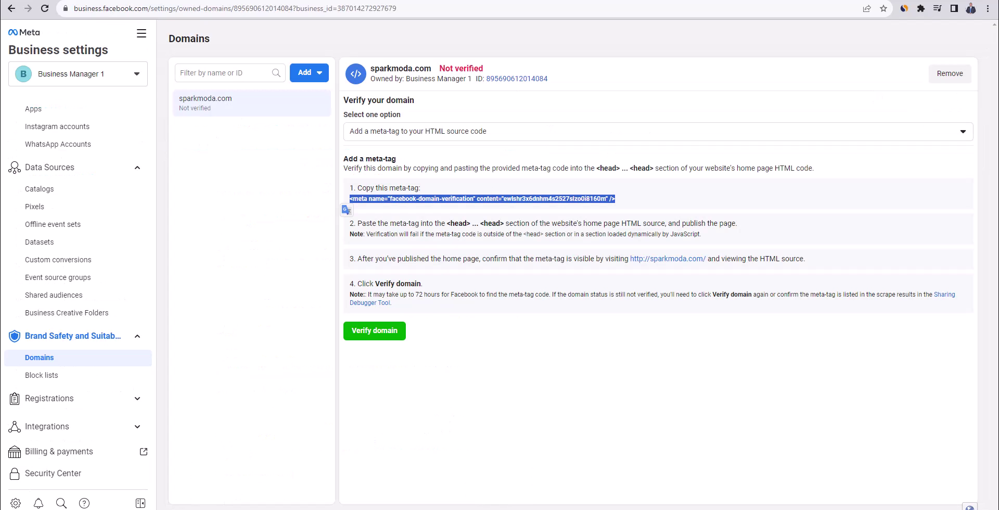
{"action": "left_click", "coordinate": [388, 333]}
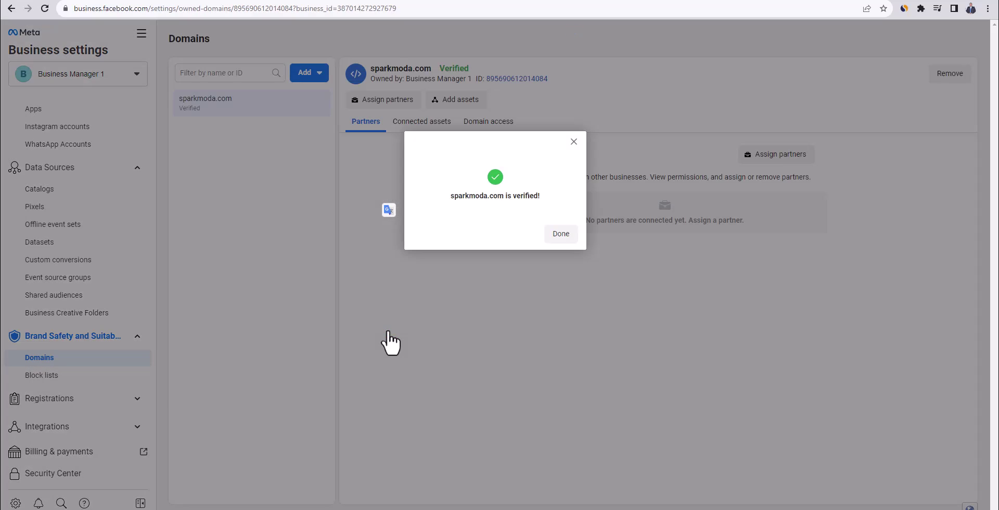
{"action": "left_click", "coordinate": [561, 234]}
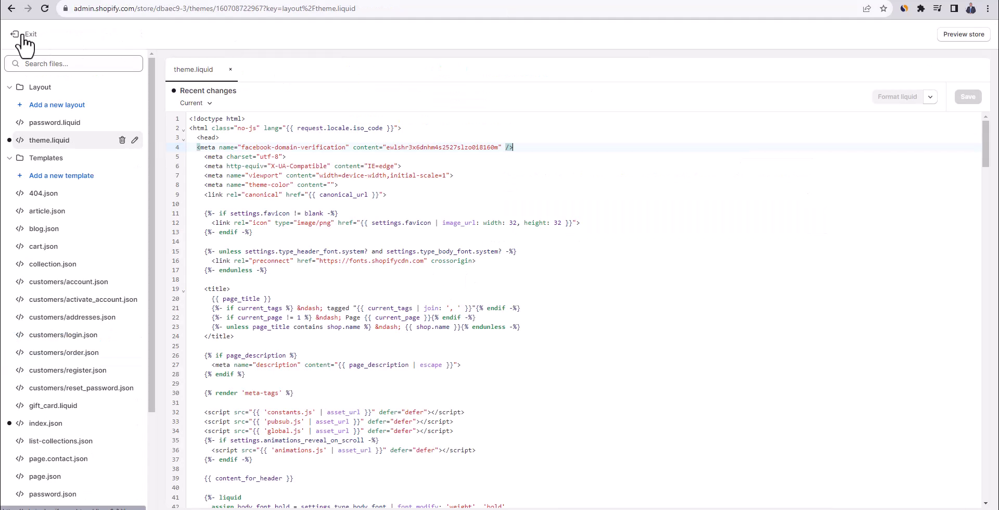
Exit the code editor and copy the dbaec9-3.myshopify.com name from Settings > Domains
{"action": "left_click", "coordinate": [22, 37]}
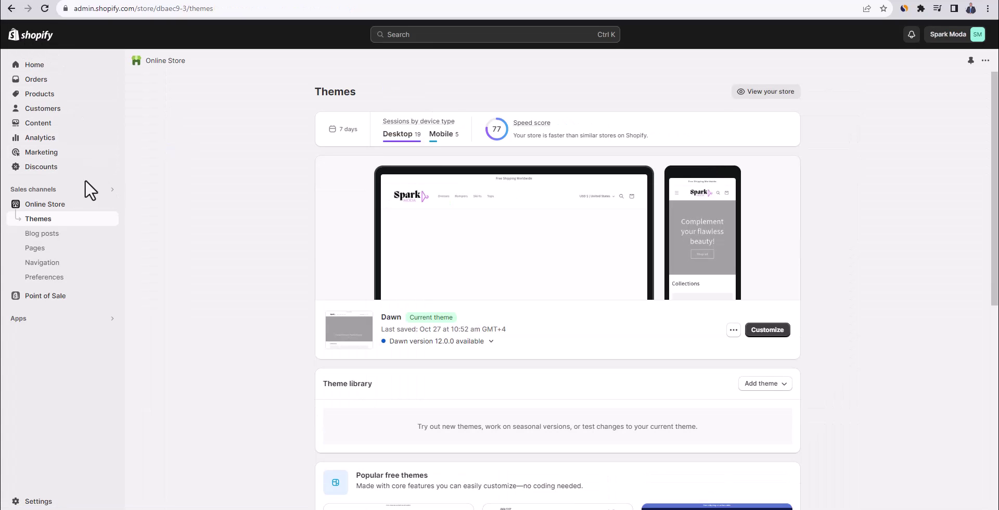
{"action": "left_click", "coordinate": [55, 502]}
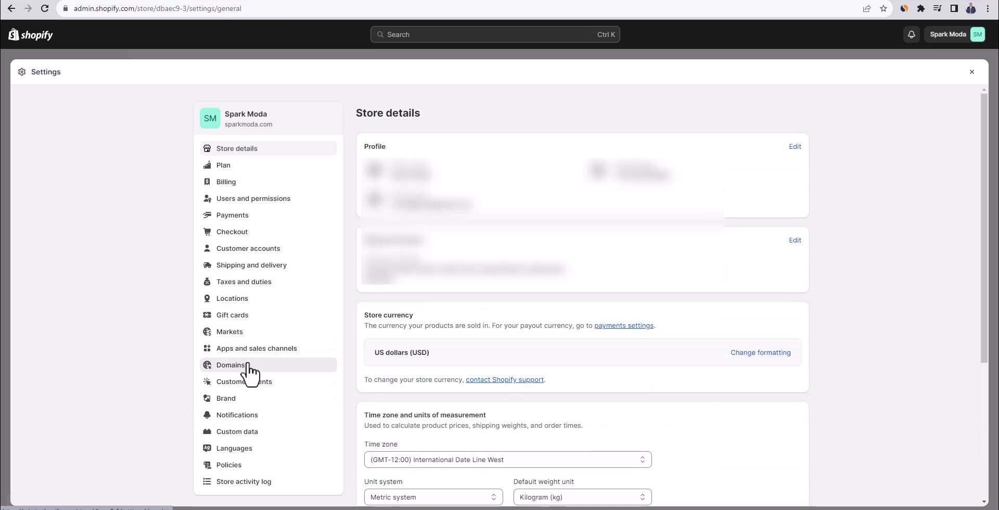
{"action": "left_click", "coordinate": [248, 365]}
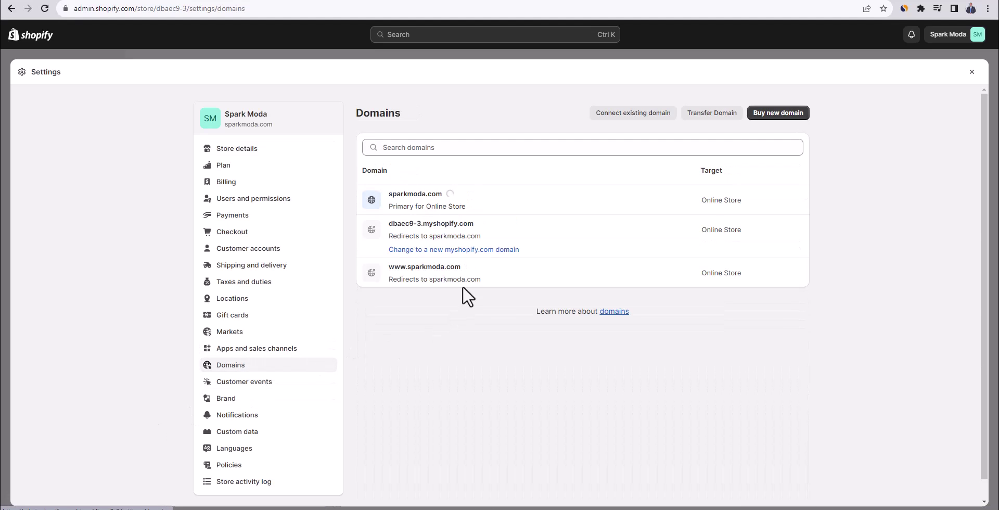
{"action": "left_click_drag", "start_coordinate": [389, 224], "coordinate": [478, 232]}
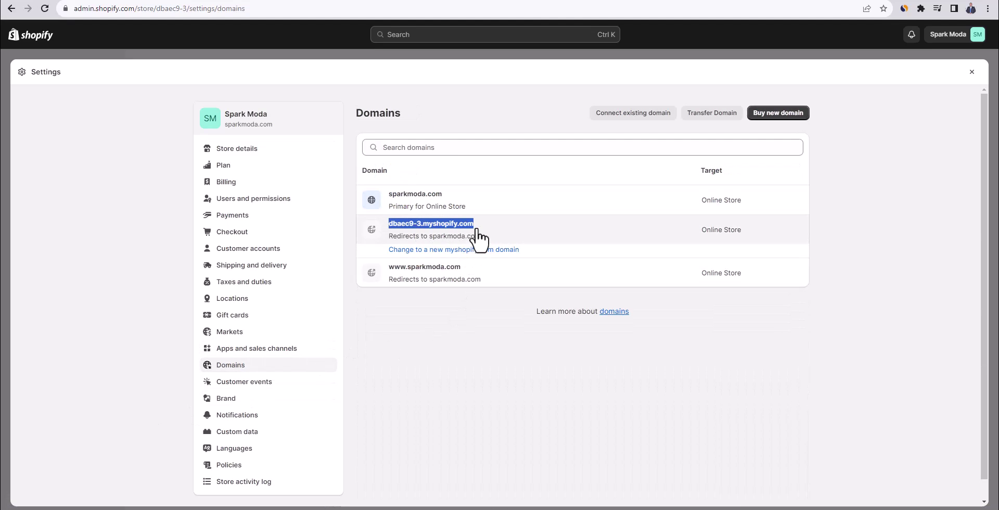
{"action": "left_click", "coordinate": [478, 237]}
{"action": "left_click_drag", "start_coordinate": [511, 116], "coordinate": [373, 114]}
{"action": "key", "text": "ctrl+c"}
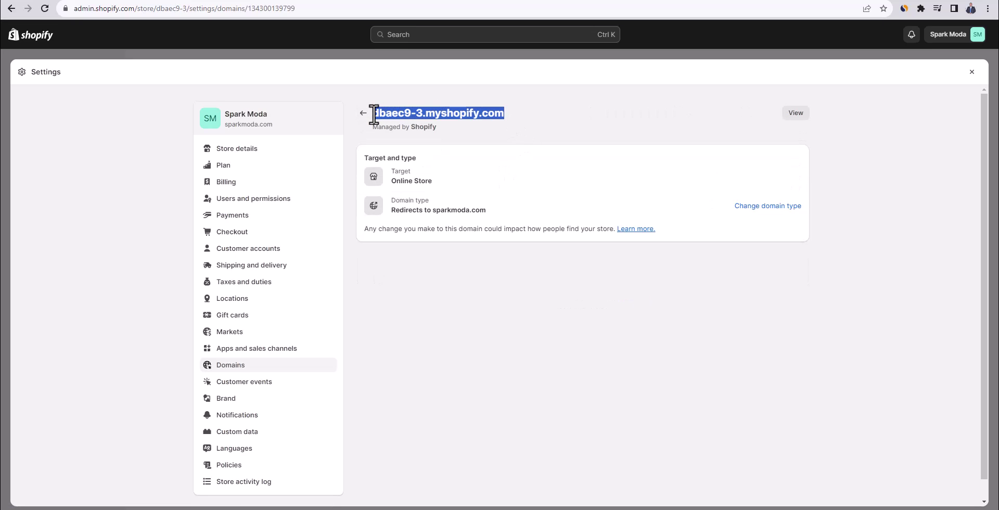
{"action": "left_click", "coordinate": [428, 2]}
Add dbaec9-3.myshopify.com as a new Meta domain and select its verification meta tag
{"action": "left_click", "coordinate": [319, 73]}
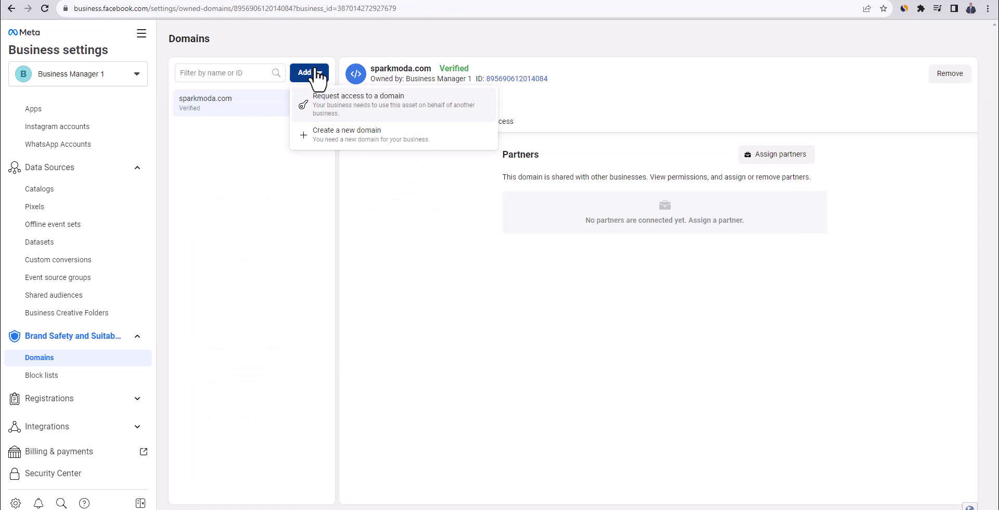
{"action": "left_click", "coordinate": [452, 212]}
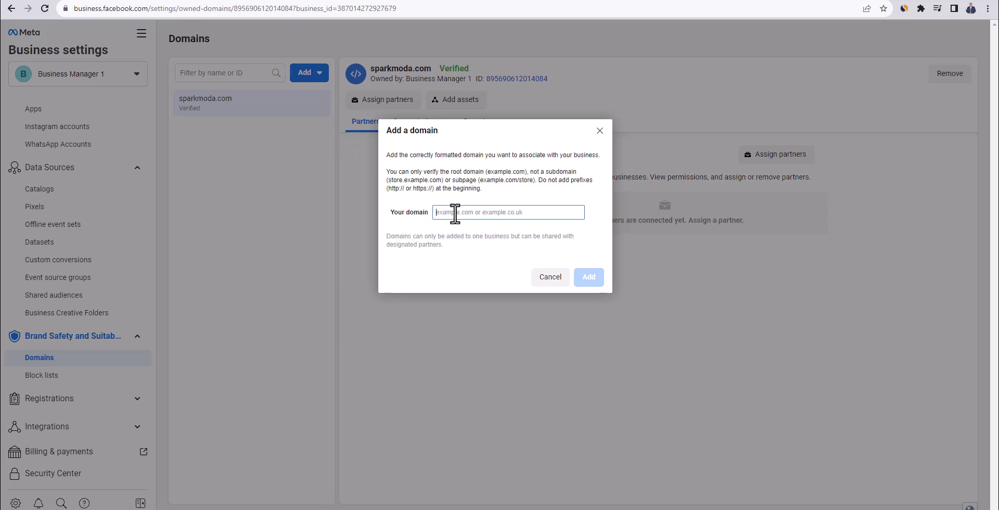
{"action": "key", "text": "ctrl+v"}
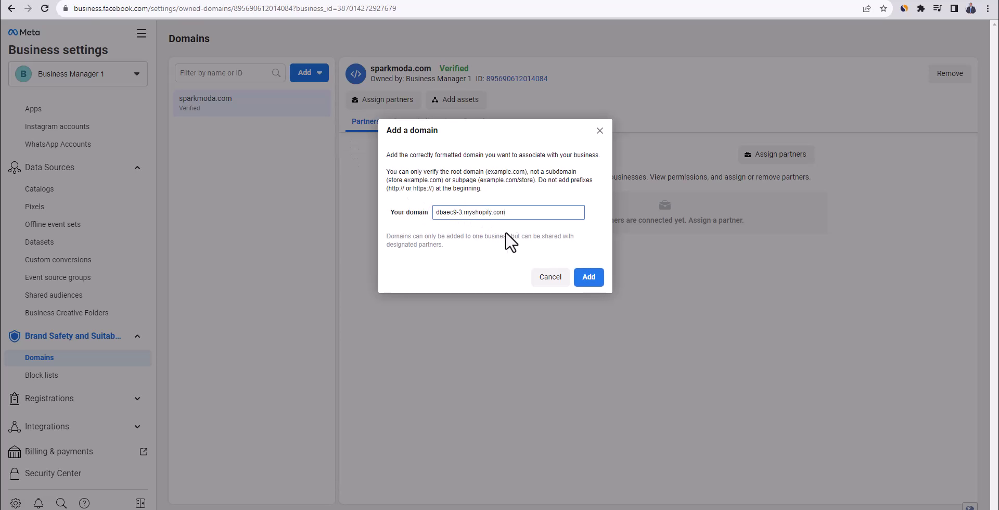
{"action": "left_click", "coordinate": [581, 281]}
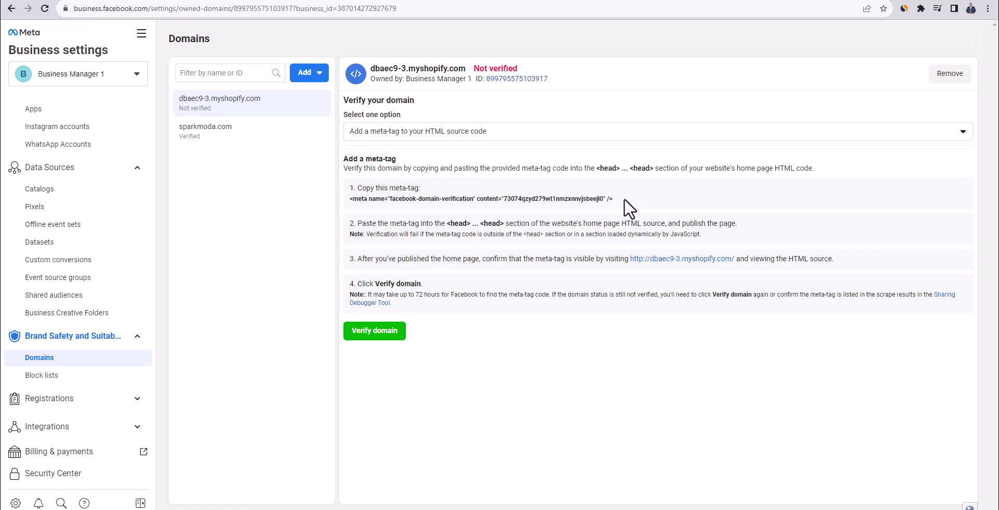
{"action": "left_click_drag", "start_coordinate": [614, 200], "coordinate": [350, 203]}
{"action": "key", "text": "ctrl+c"}
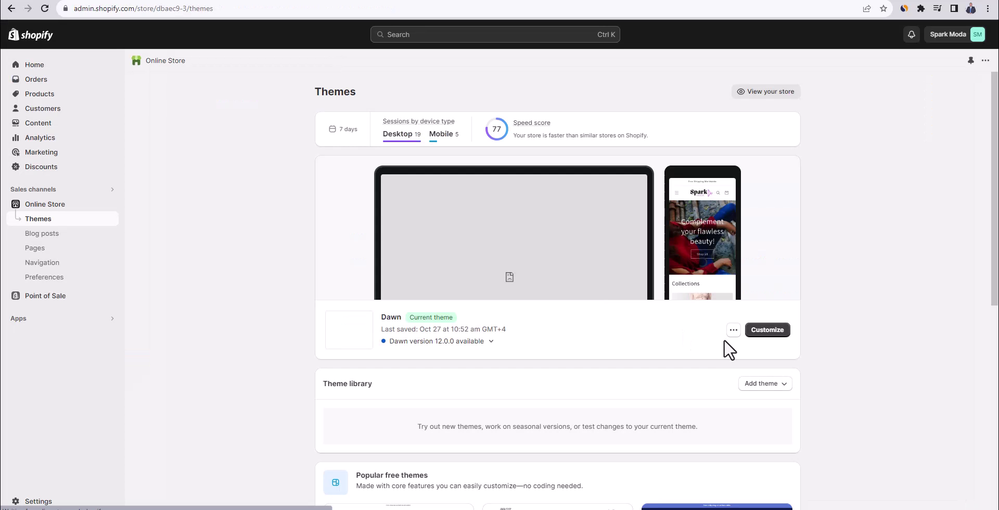
Paste the myshopify verification meta tag on a new line after <head> in theme.liquid
{"action": "left_click", "coordinate": [734, 333]}
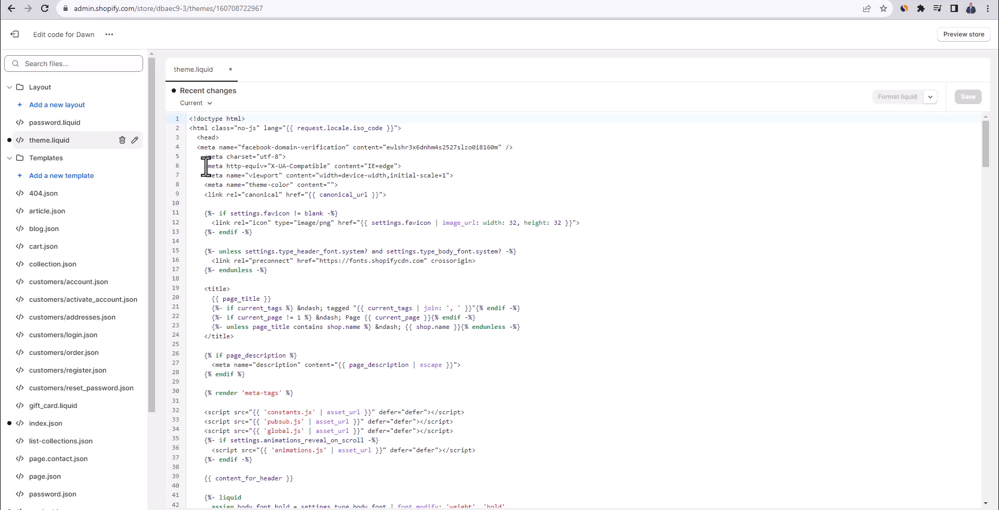
{"action": "left_click", "coordinate": [242, 135]}
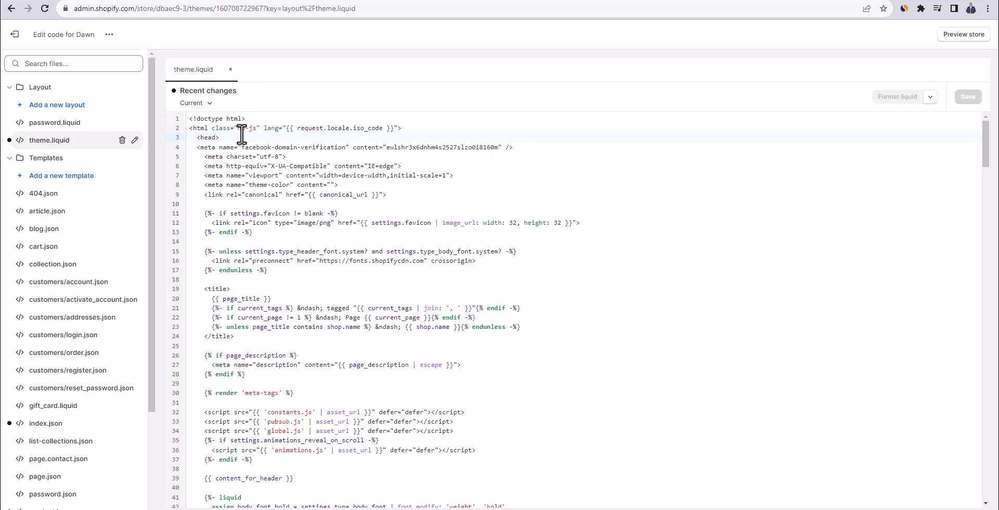
{"action": "key", "text": "Return"}
{"action": "key", "text": "ctrl+v"}
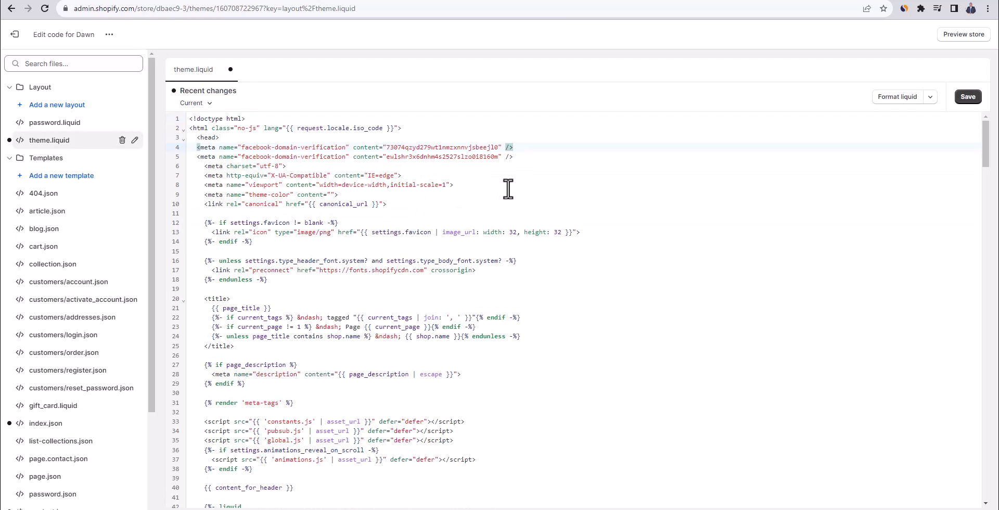
Save theme.liquid and submit dbaec9-3.myshopify.com for verification in Meta
{"action": "left_click", "coordinate": [968, 97]}
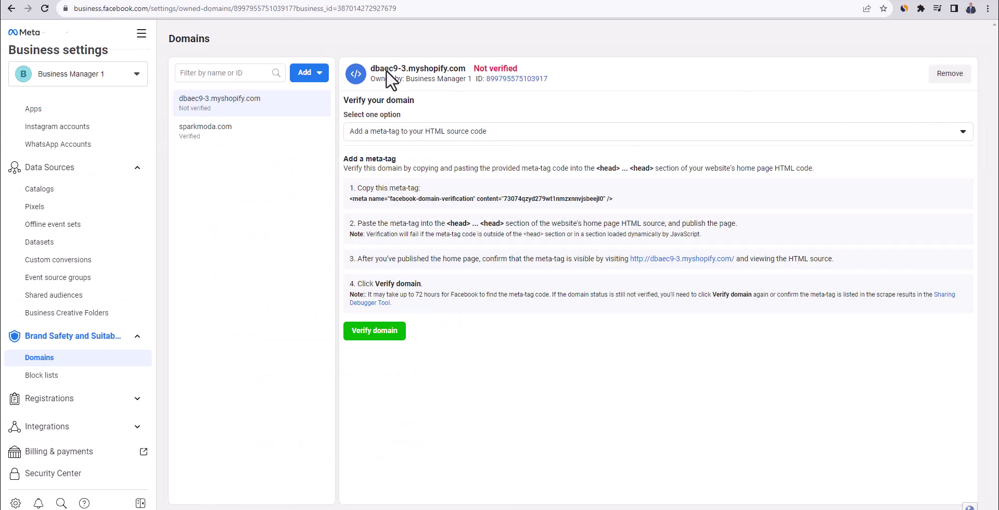
{"action": "left_click", "coordinate": [382, 332]}
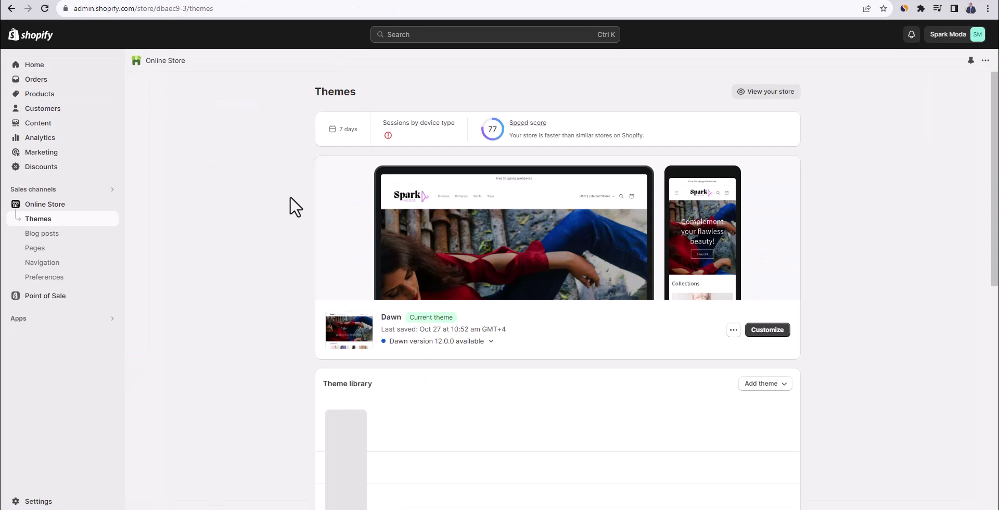
Change sparkmoda.com's domain type to Redirecting domain in Shopify's Settings > Domains
{"action": "left_click", "coordinate": [55, 503]}
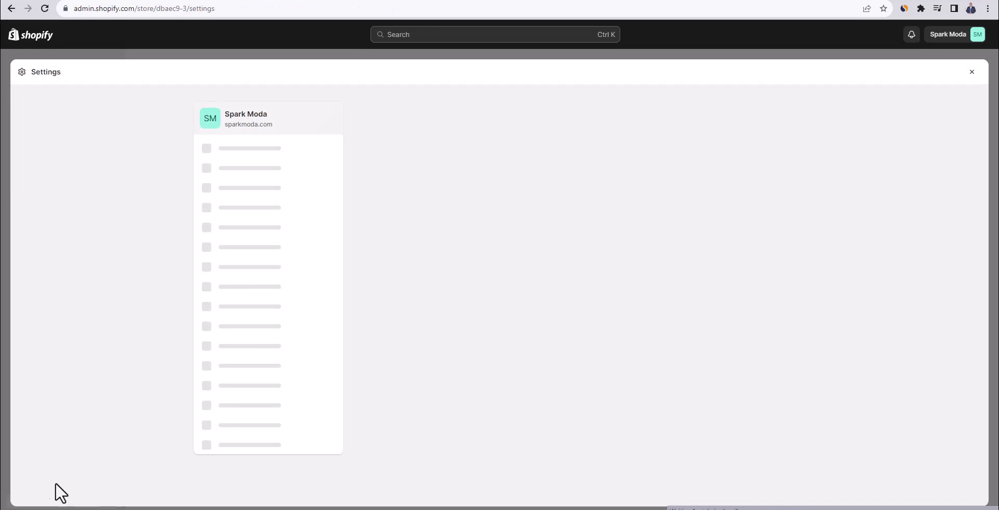
{"action": "left_click", "coordinate": [237, 370]}
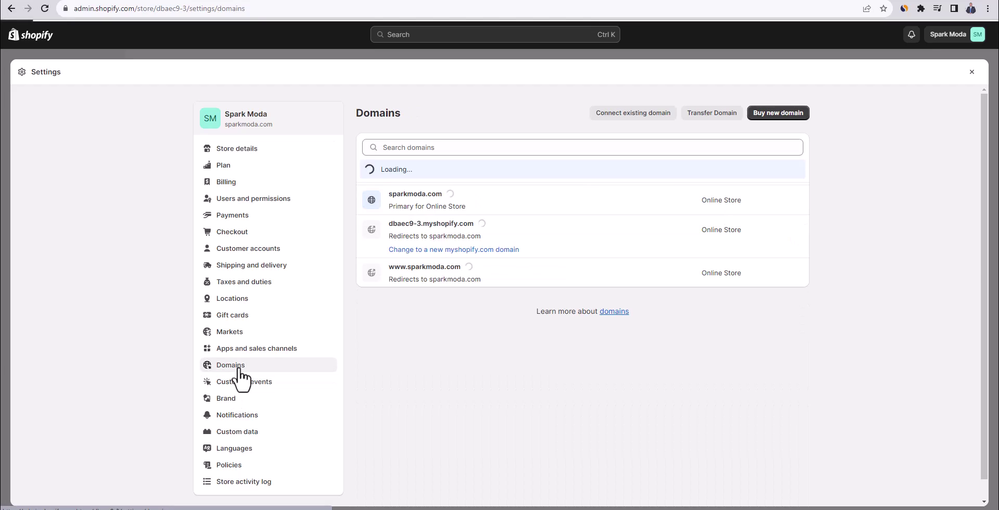
{"action": "left_click", "coordinate": [606, 204]}
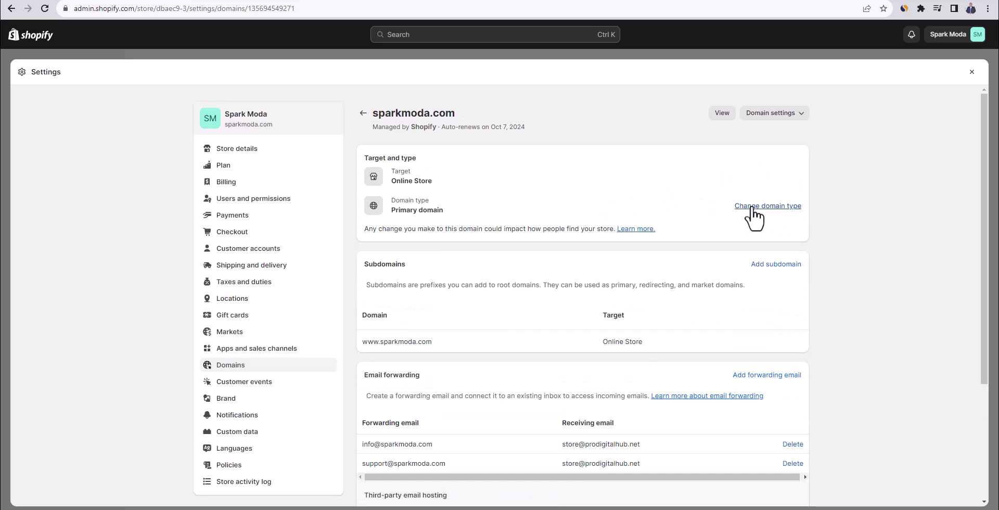
{"action": "left_click", "coordinate": [753, 207]}
{"action": "left_click", "coordinate": [392, 268]}
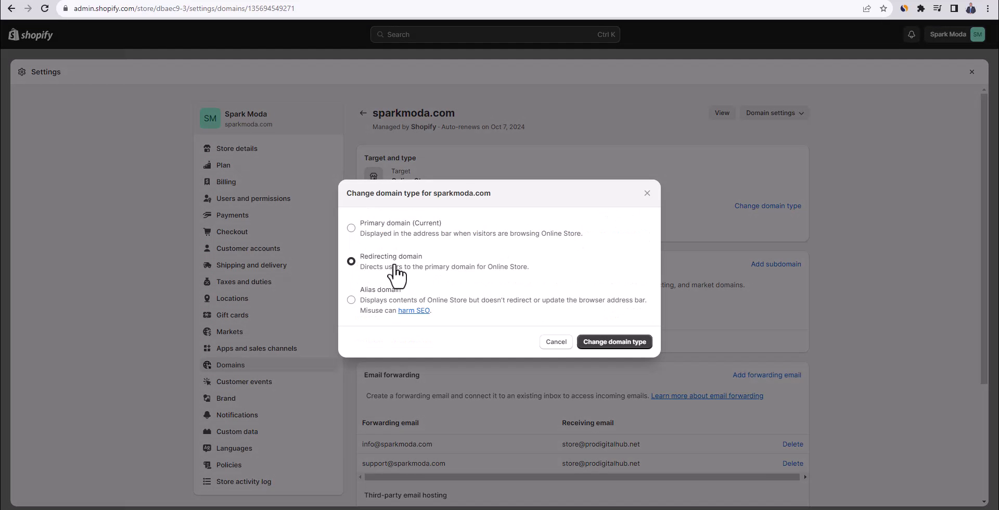
{"action": "left_click", "coordinate": [613, 343]}
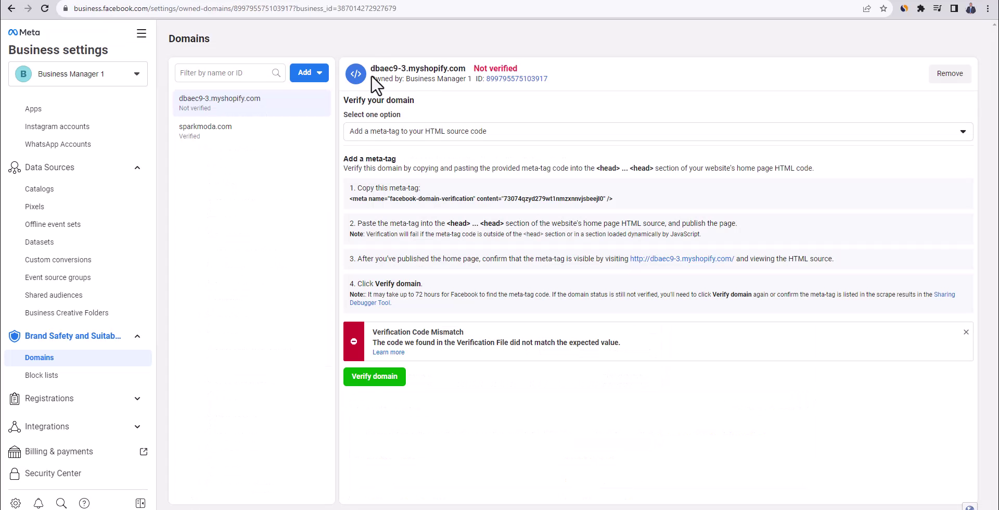
Retry verification of dbaec9-3.myshopify.com and close the success dialog
{"action": "left_click", "coordinate": [398, 380]}
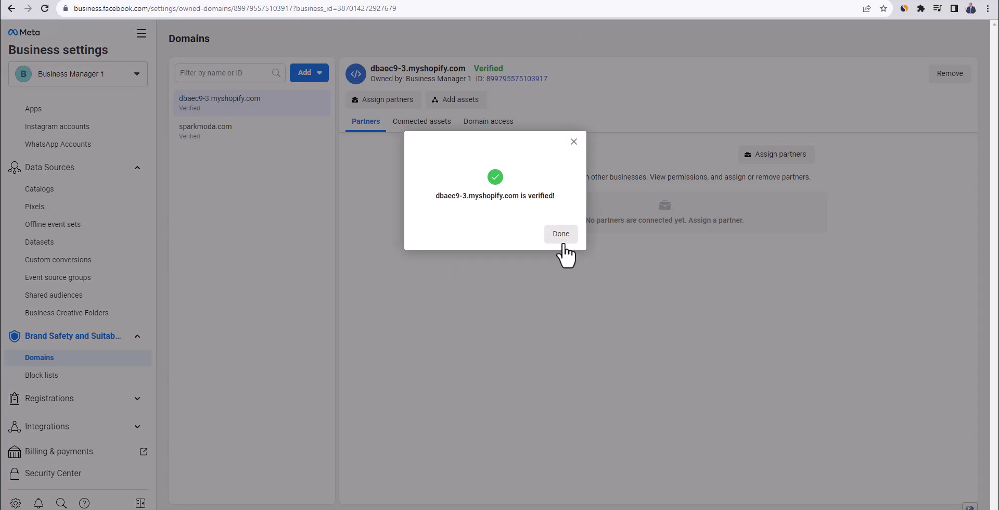
{"action": "left_click", "coordinate": [561, 233]}
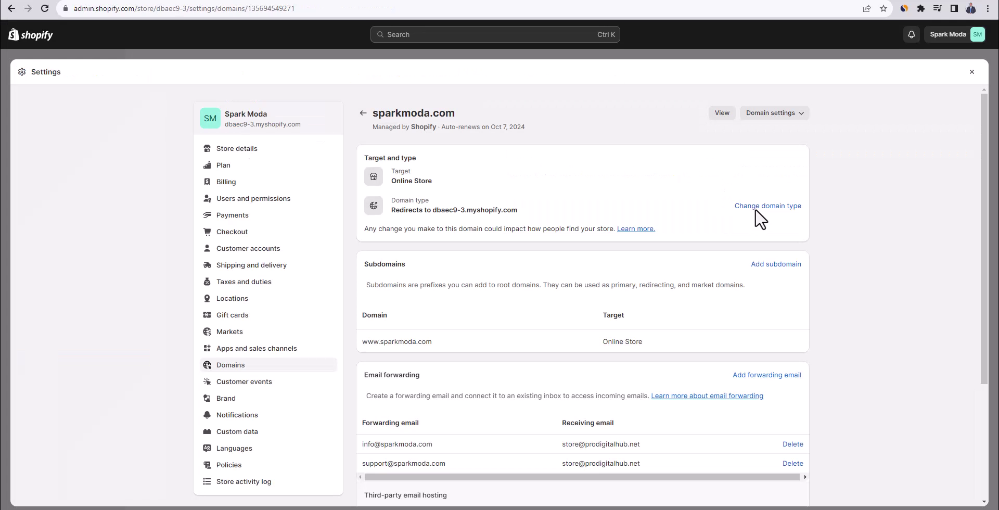
Switch sparkmoda.com's domain type back to Primary domain and confirm the change
{"action": "left_click", "coordinate": [758, 206]}
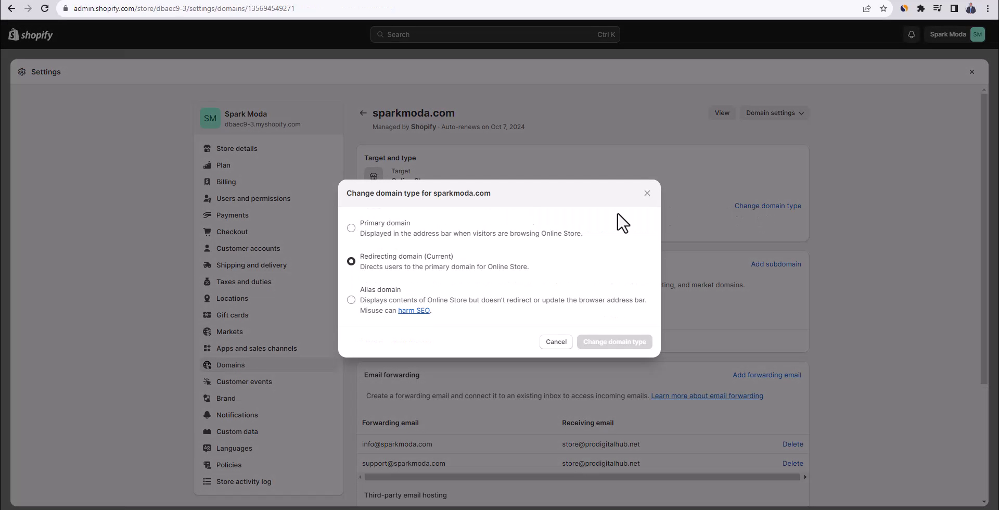
{"action": "left_click", "coordinate": [351, 227]}
{"action": "left_click", "coordinate": [603, 341]}
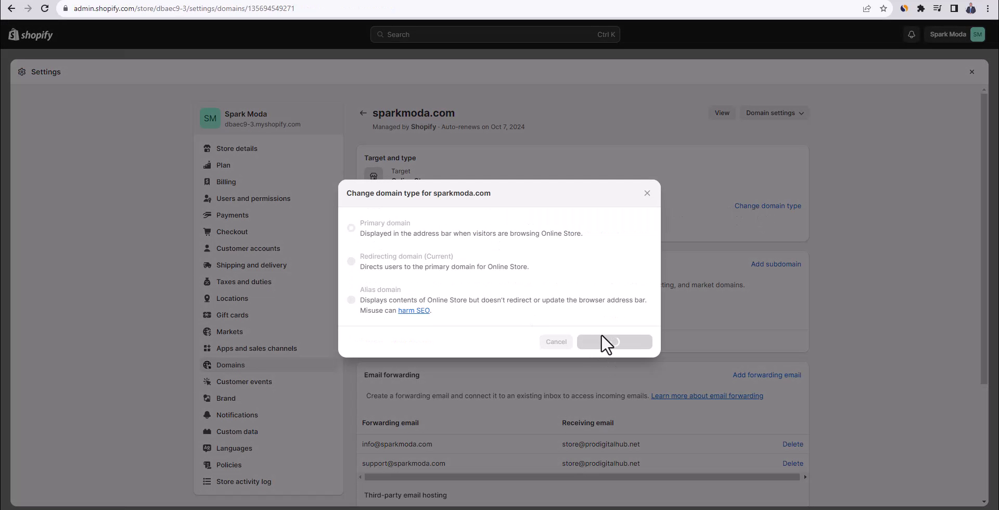